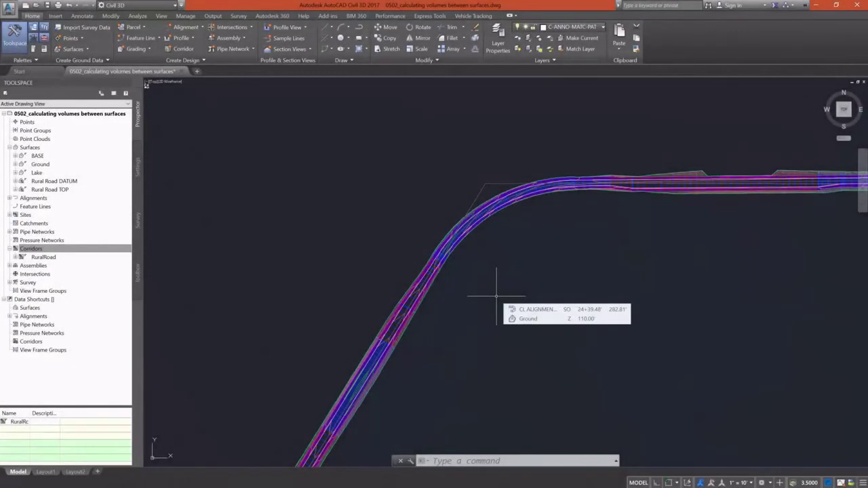
# Switch to the Analyze ribbon tab to show the analysis and volume tools
pyautogui.click(137, 15)
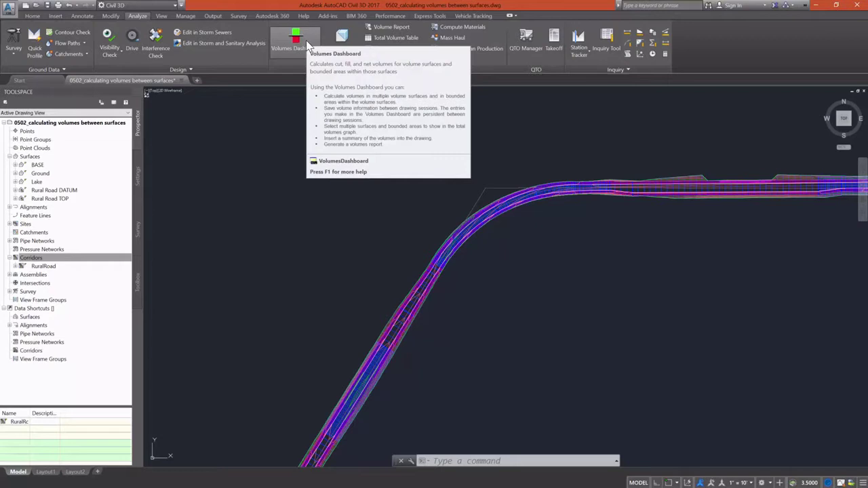
# Open the Volumes Dashboard and start a new TIN volume surface named Road Volumes
pyautogui.click(306, 40)
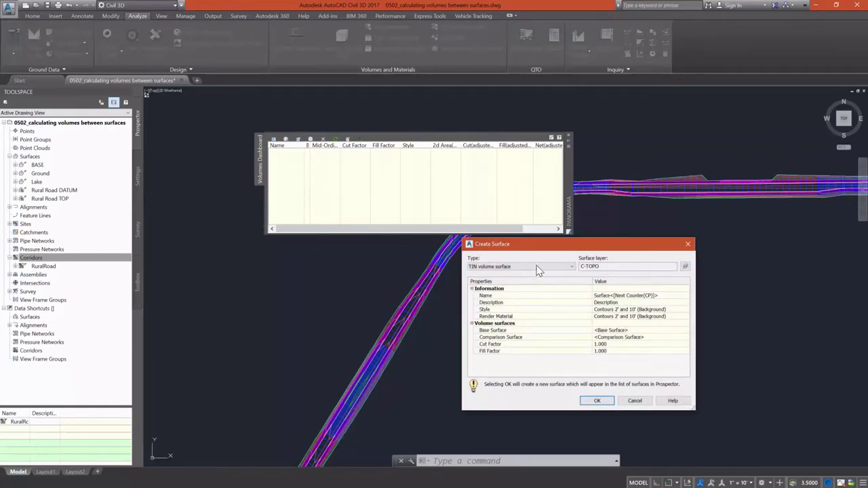
pyautogui.click(540, 267)
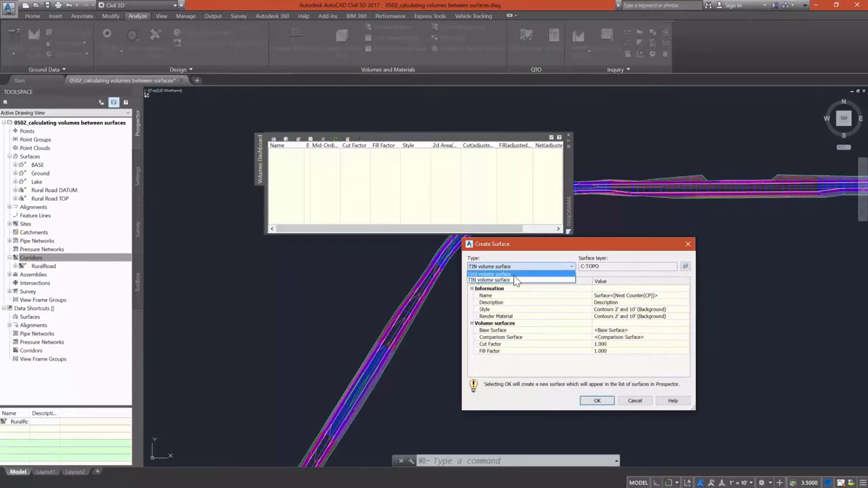
pyautogui.press('Return')
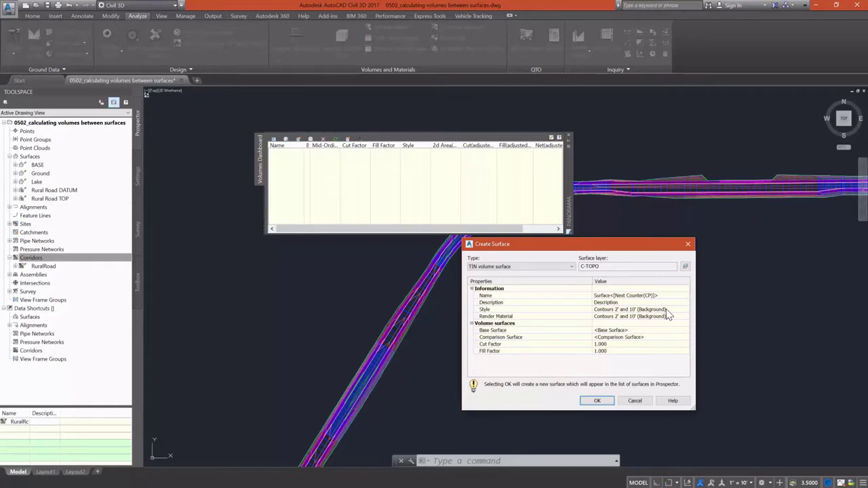
pyautogui.click(647, 297)
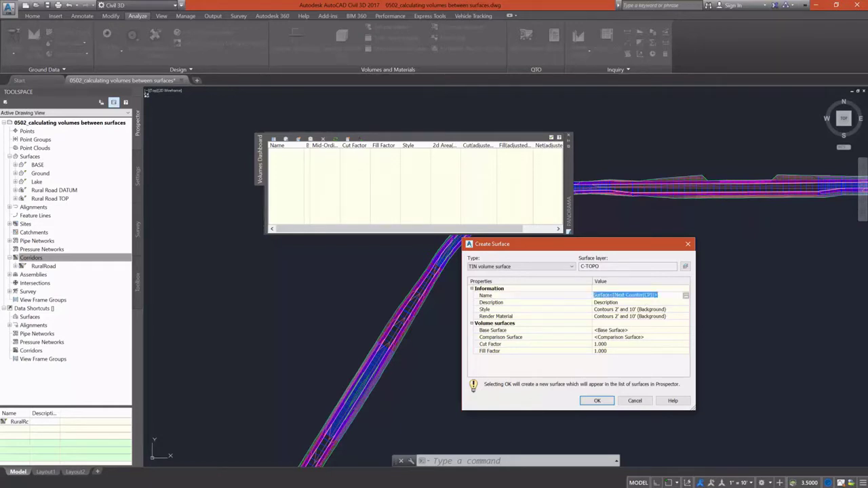
pyautogui.write('Road Volumes')
# Confirm the name Road Volumes and set its style to _No Display
pyautogui.press('Return')
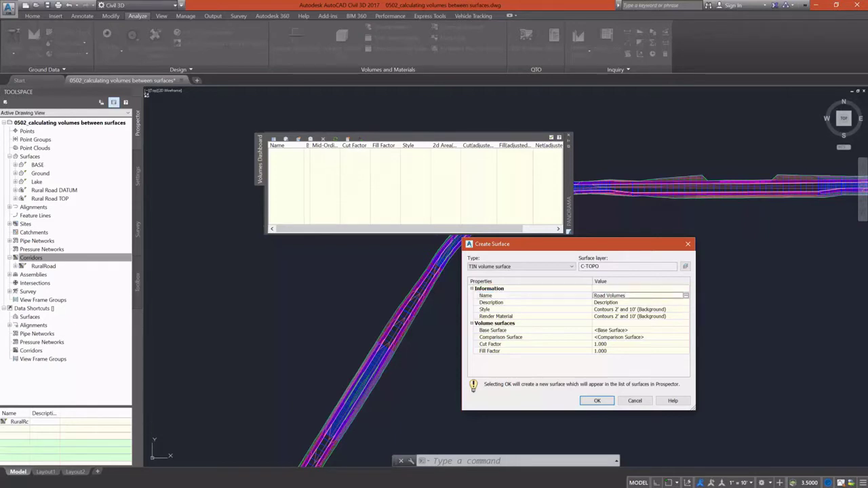
pyautogui.click(638, 310)
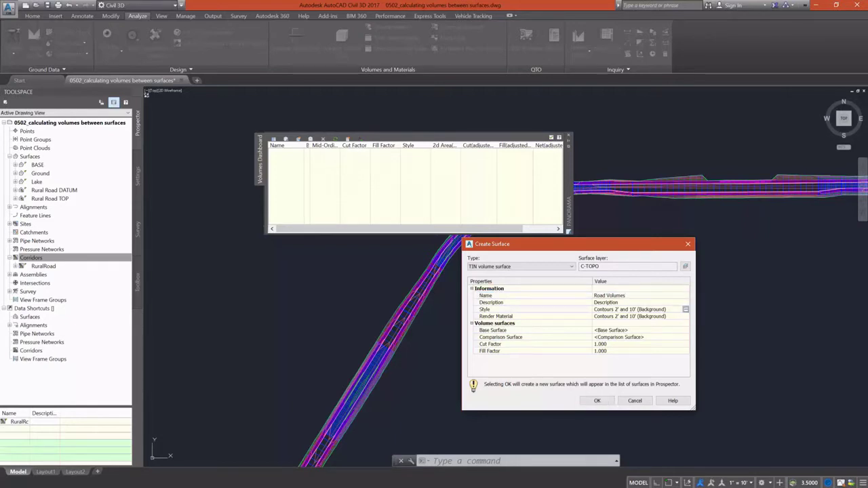
pyautogui.click(687, 309)
pyautogui.click(578, 310)
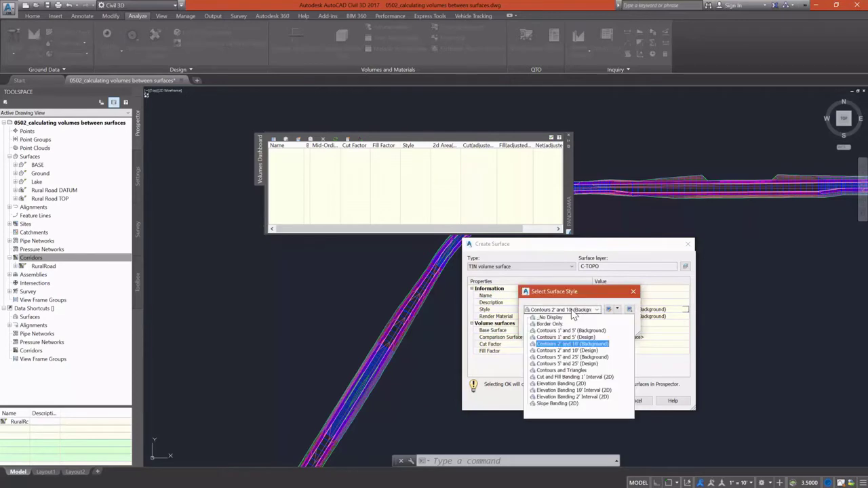
pyautogui.click(543, 316)
pyautogui.click(541, 327)
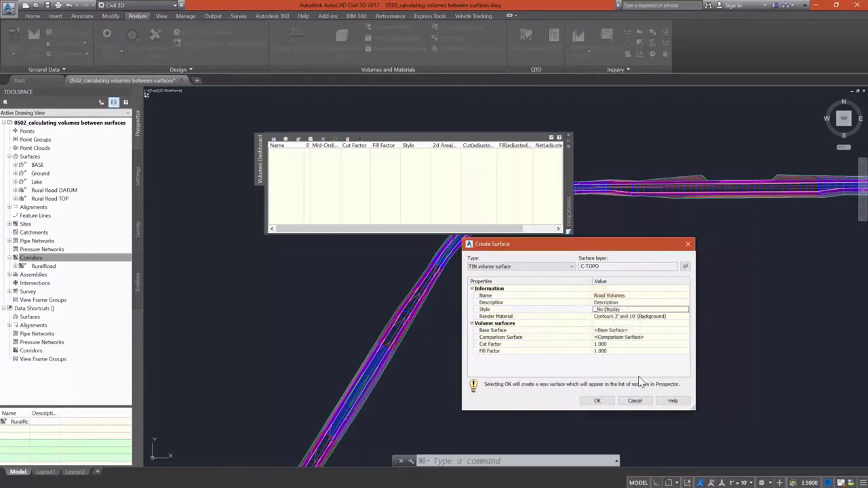
pyautogui.click(618, 317)
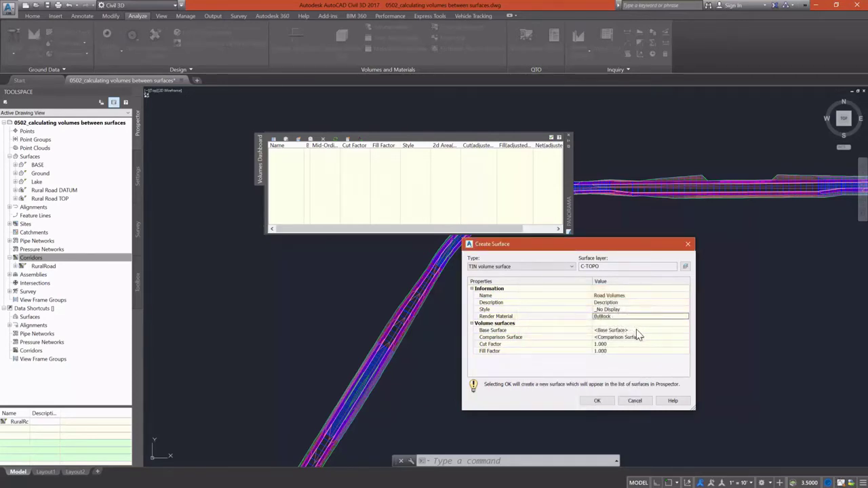
# Set Ground as the base surface
pyautogui.click(634, 330)
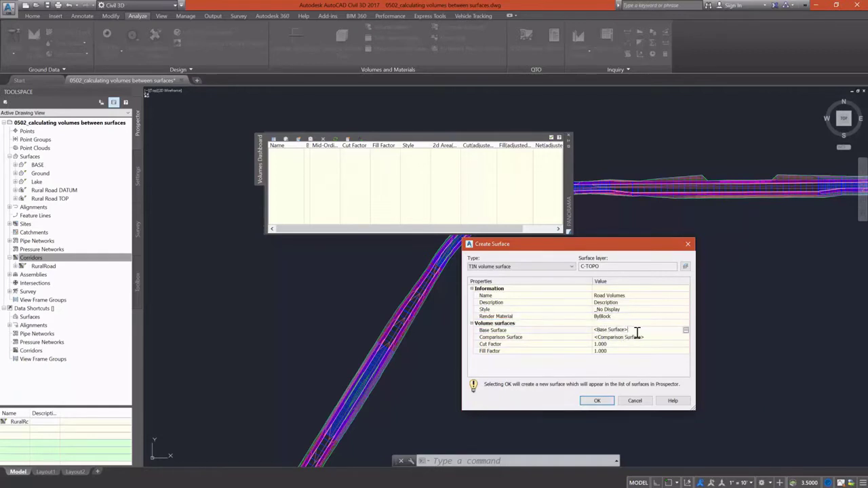
pyautogui.click(686, 330)
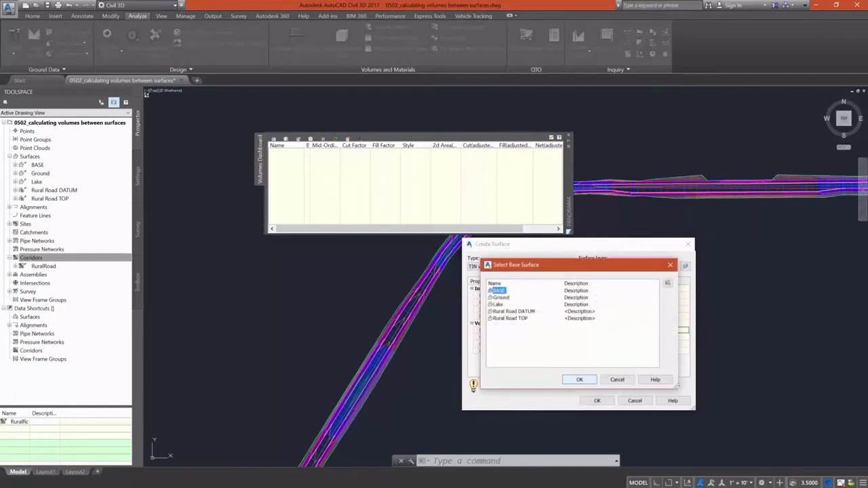
pyautogui.click(500, 298)
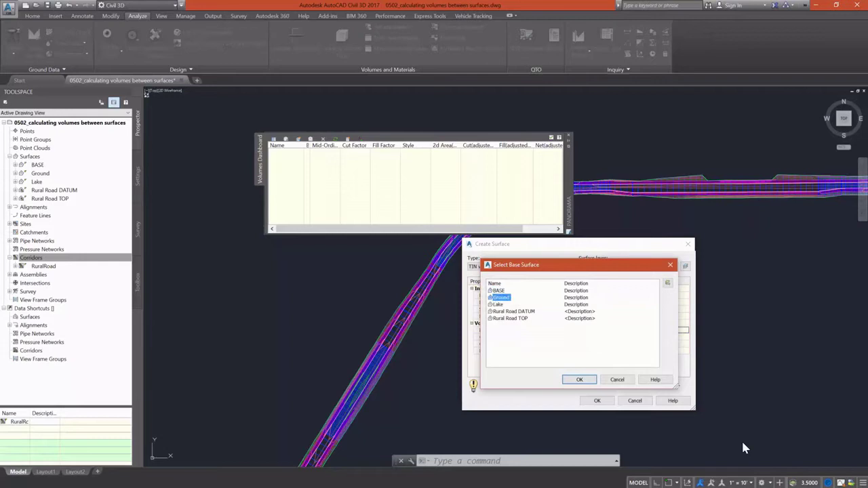
pyautogui.click(578, 380)
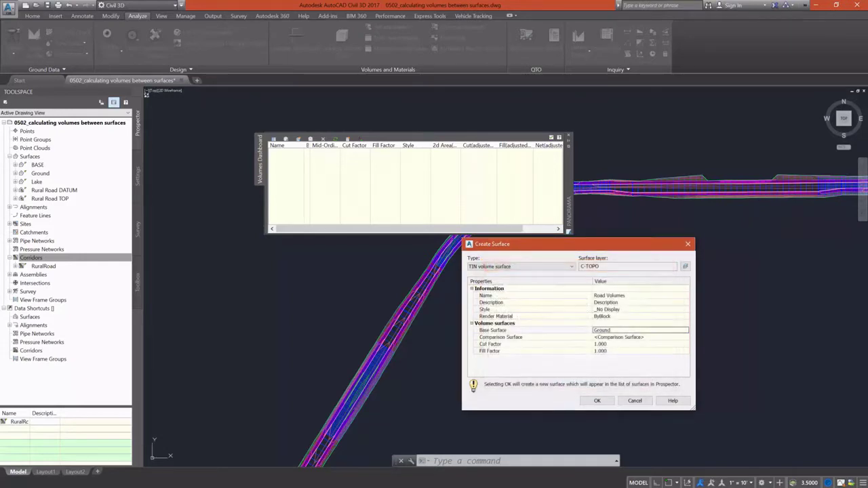
# Set Rural Road DATUM as the comparison surface
pyautogui.click(645, 337)
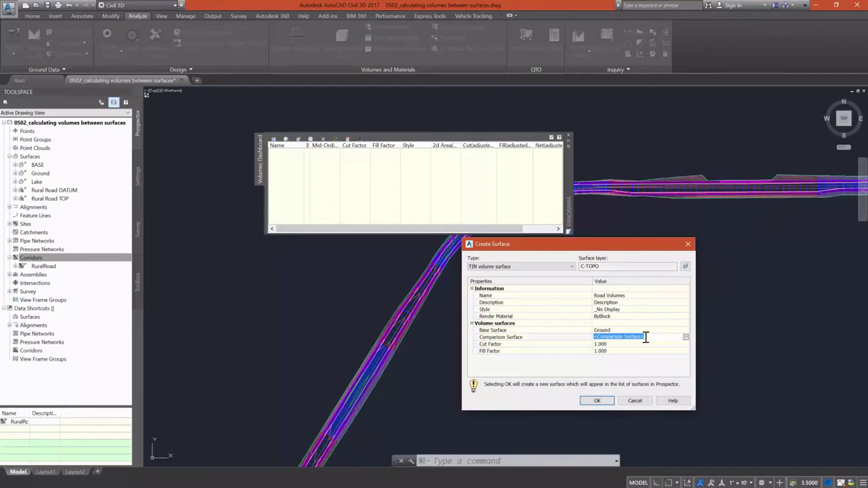
pyautogui.click(686, 338)
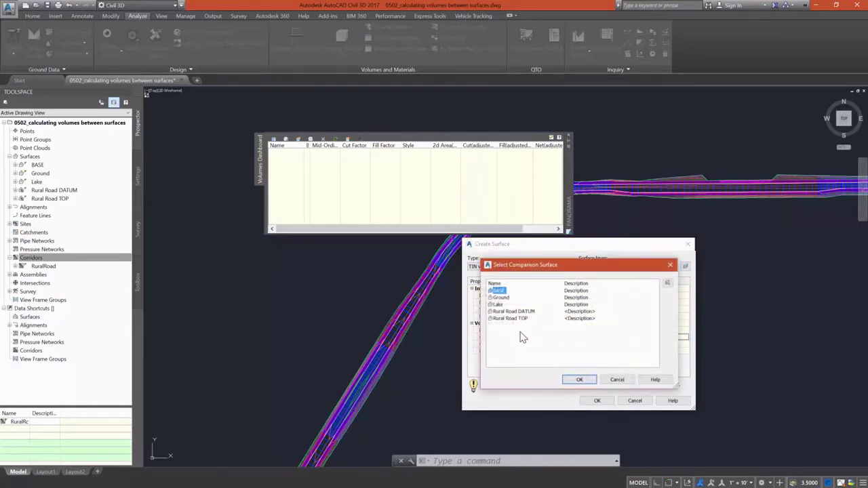
pyautogui.click(516, 312)
pyautogui.click(579, 380)
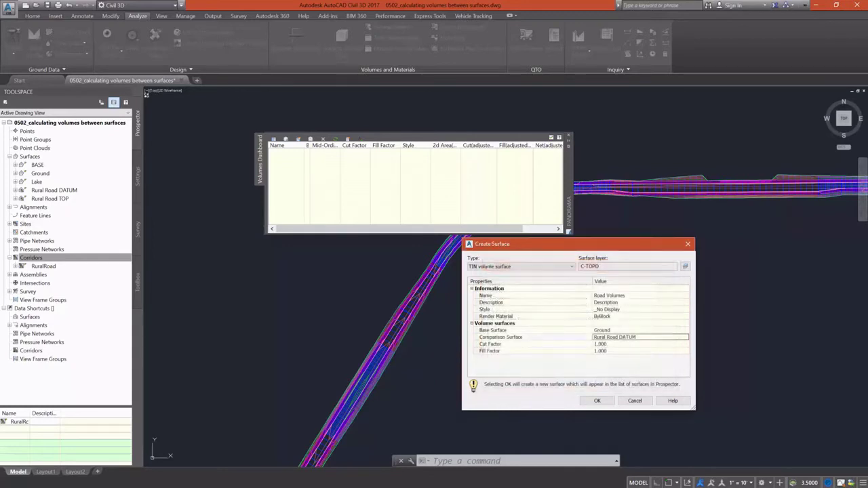
pyautogui.click(608, 344)
pyautogui.click(610, 351)
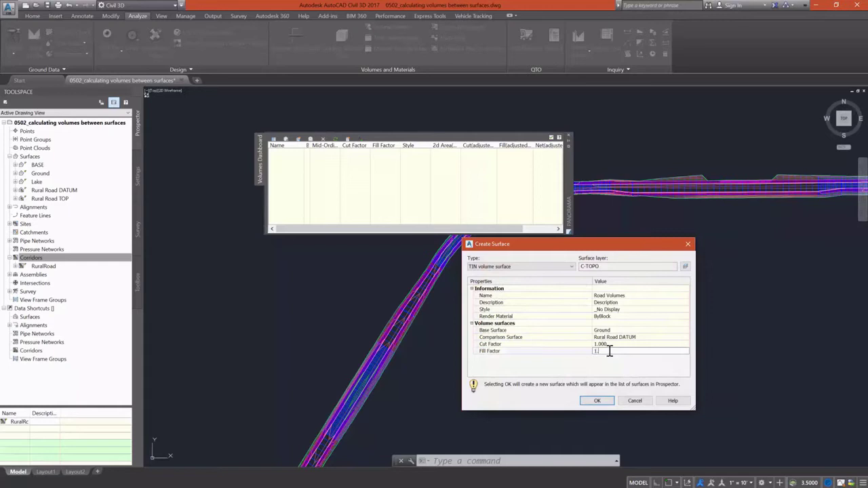
# Enter a 1.2 fill factor and create Road Volumes, giving 18989.71 cut and 31625.17 fill
pyautogui.write('1.2')
pyautogui.press('Return')
pyautogui.click(597, 400)
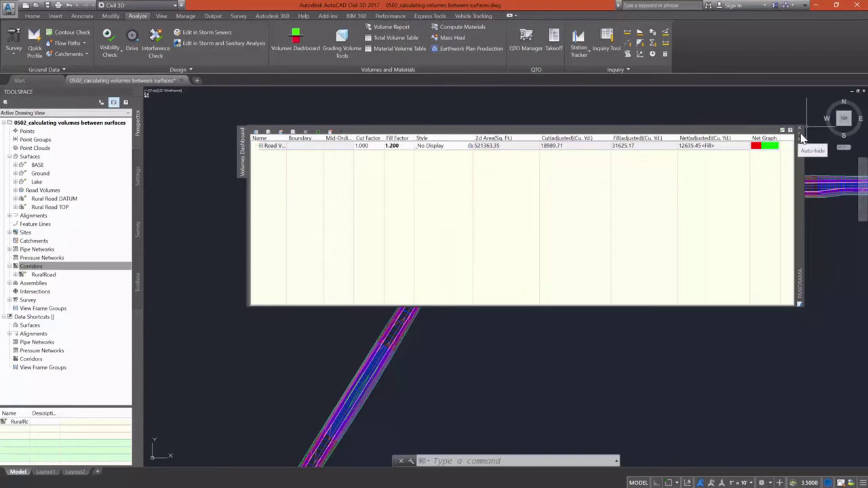
# Auto-hide the Volumes Dashboard and zoom in on the road's profile view
pyautogui.click(801, 135)
pyautogui.scroll(-5, 458, 270)
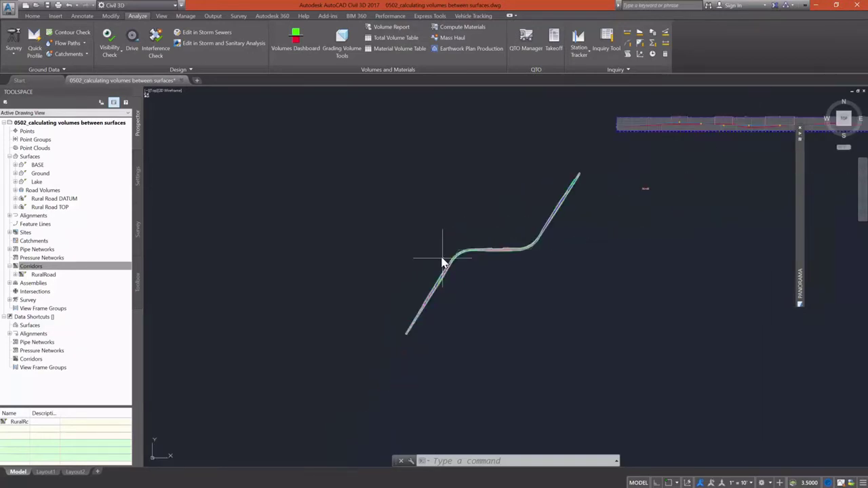
pyautogui.scroll(-2, 747, 128)
pyautogui.scroll(5, 739, 136)
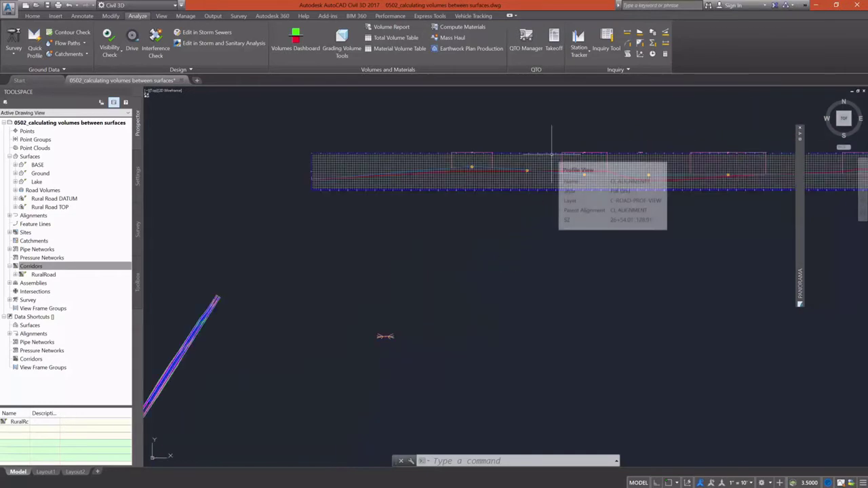
pyautogui.scroll(-2, 444, 249)
pyautogui.scroll(2, 576, 273)
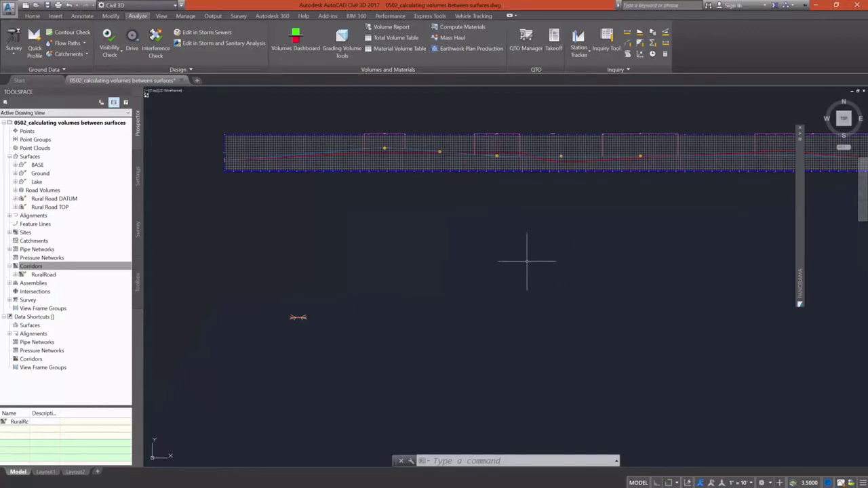
pyautogui.scroll(6, 406, 156)
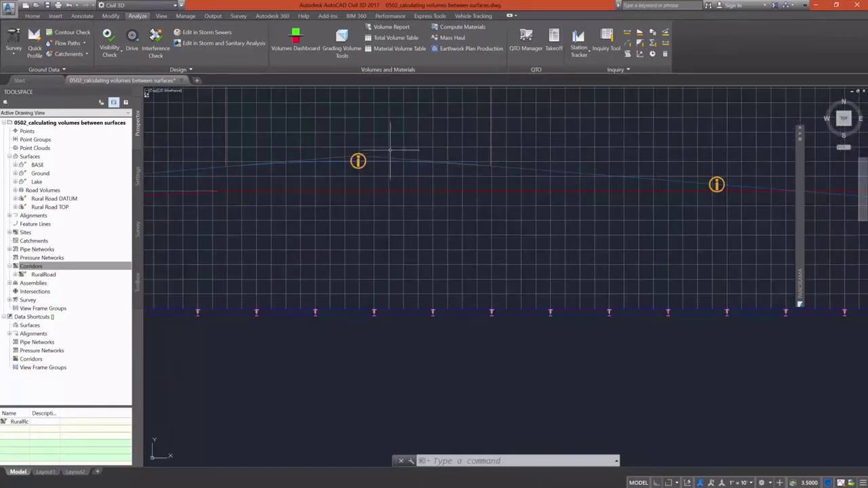
# Stretch the FGCL profile's high PI grip down to lower the crest
pyautogui.click(379, 161)
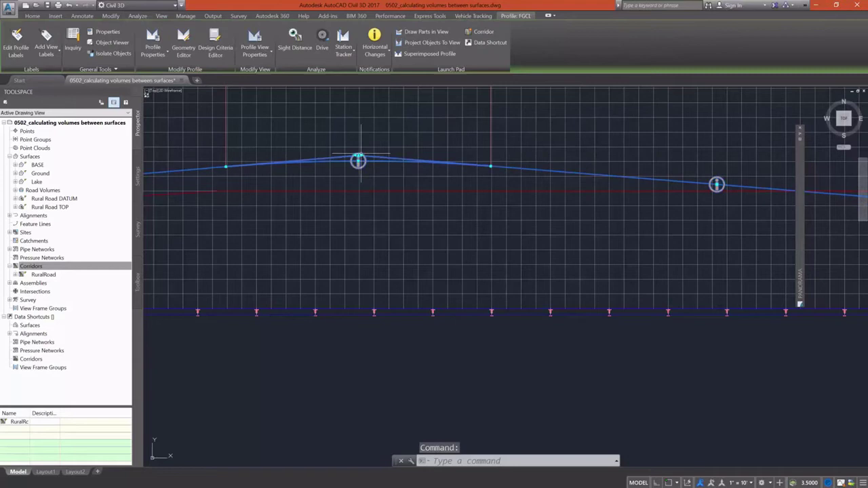
pyautogui.click(358, 160)
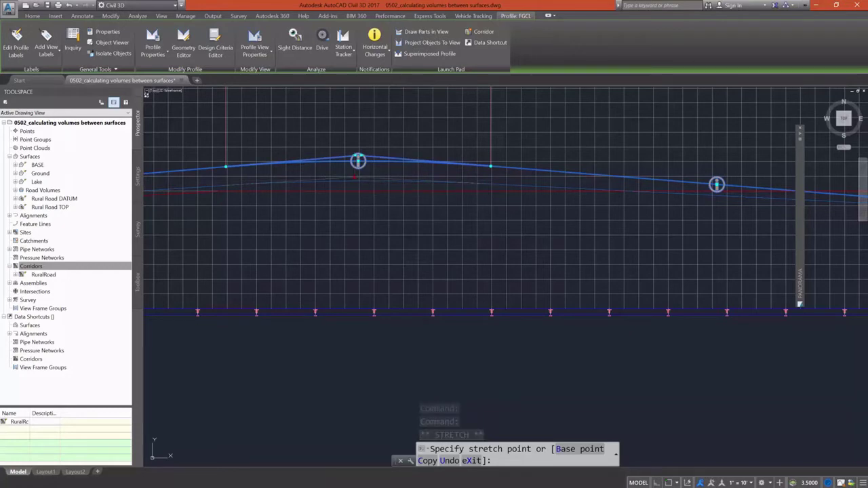
pyautogui.click(357, 161)
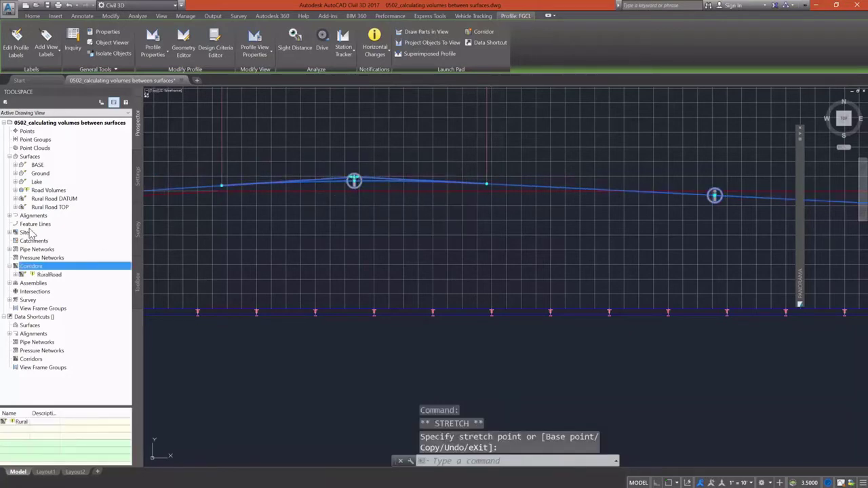
# Rebuild the RuralRoad corridor and Road Volumes, then show the dashboard's 4381.93 net cut
pyautogui.rightClick(42, 274)
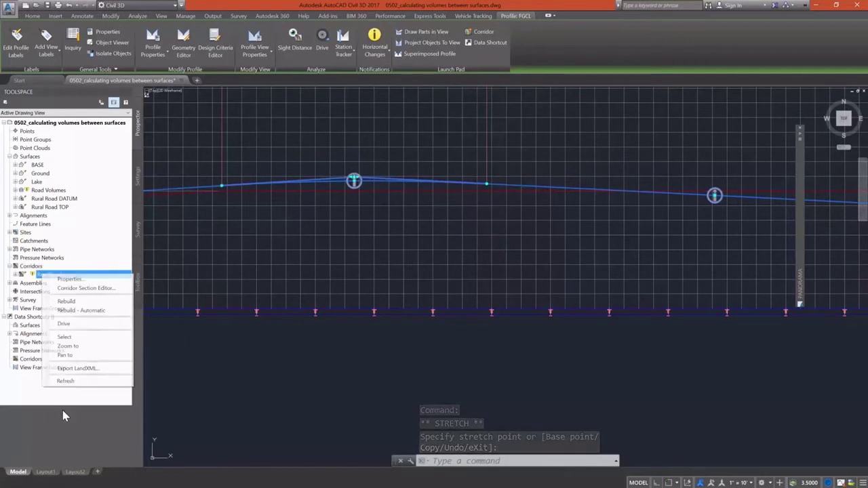
pyautogui.click(65, 301)
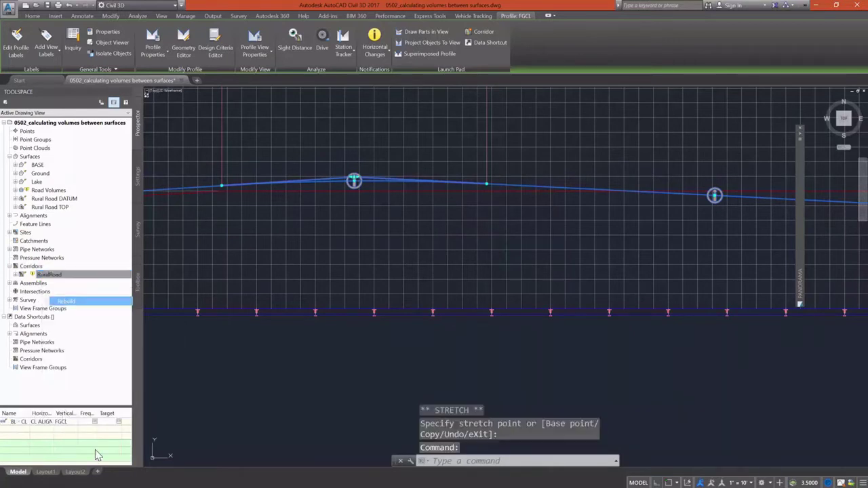
pyautogui.rightClick(61, 191)
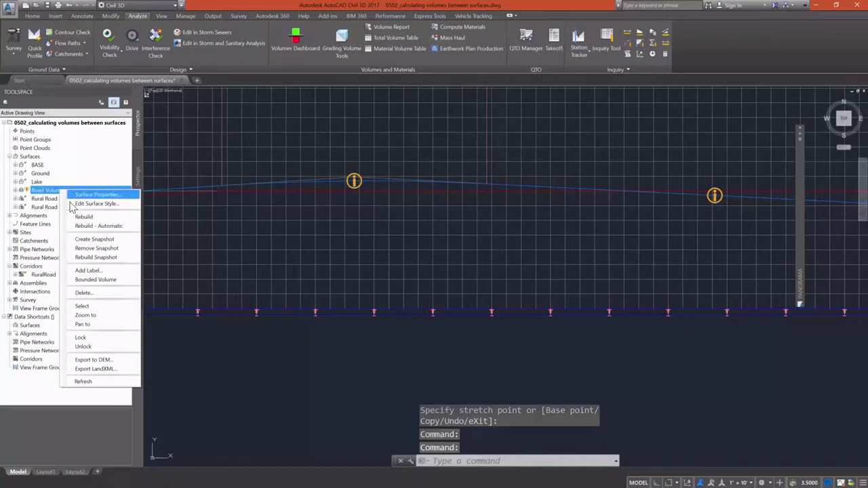
pyautogui.click(85, 217)
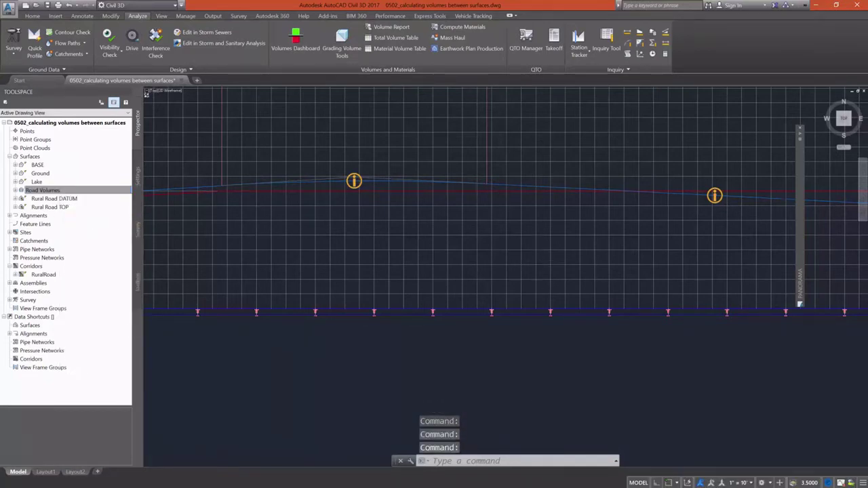
pyautogui.scroll(-5, 523, 251)
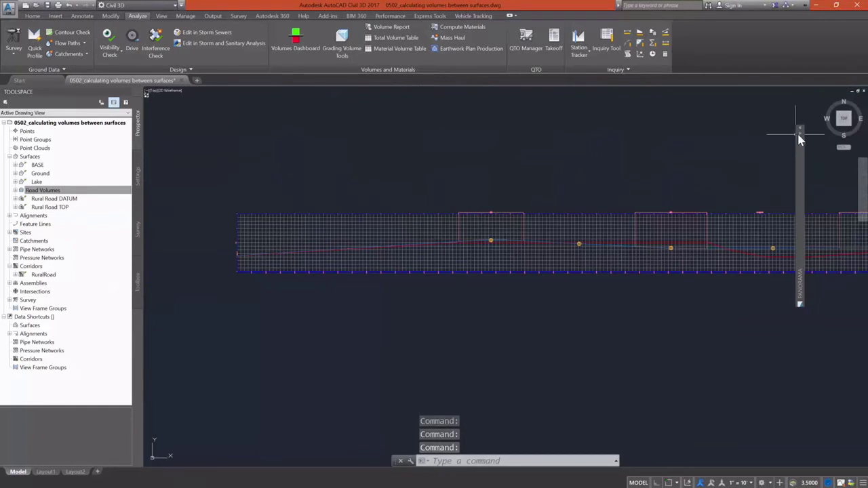
pyautogui.moveTo(799, 134)
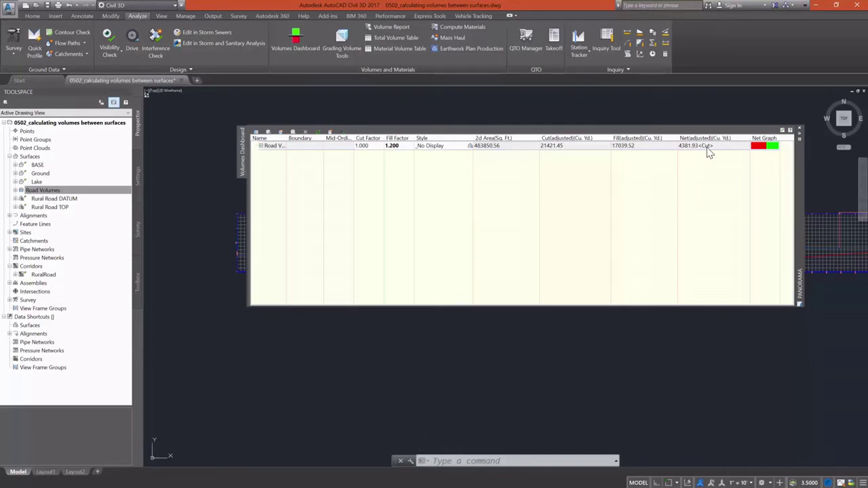
# Auto-hide the Volumes Dashboard palette again
pyautogui.click(799, 136)
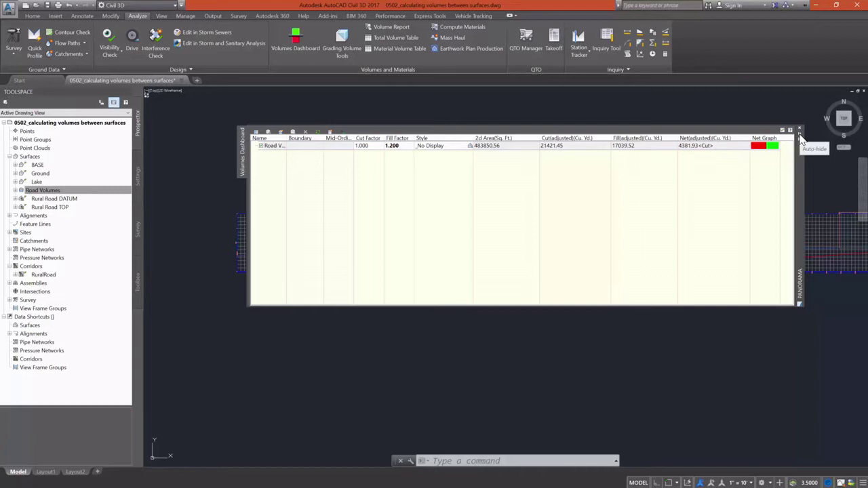
# Zoom in and stretch the FGCL profile's peak grip up to a higher point
pyautogui.scroll(4, 499, 244)
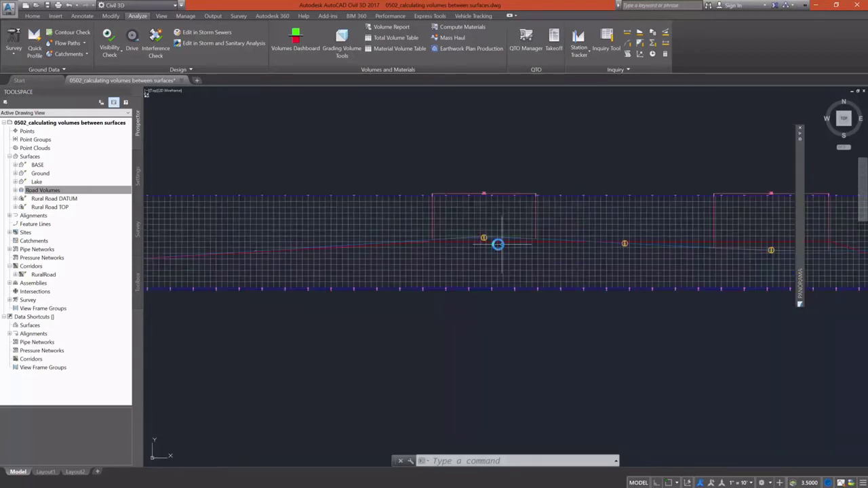
pyautogui.scroll(4, 493, 237)
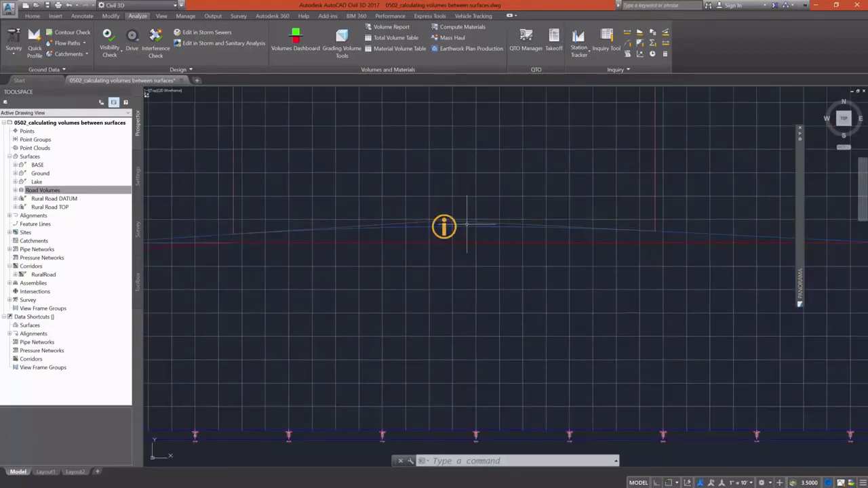
pyautogui.click(443, 222)
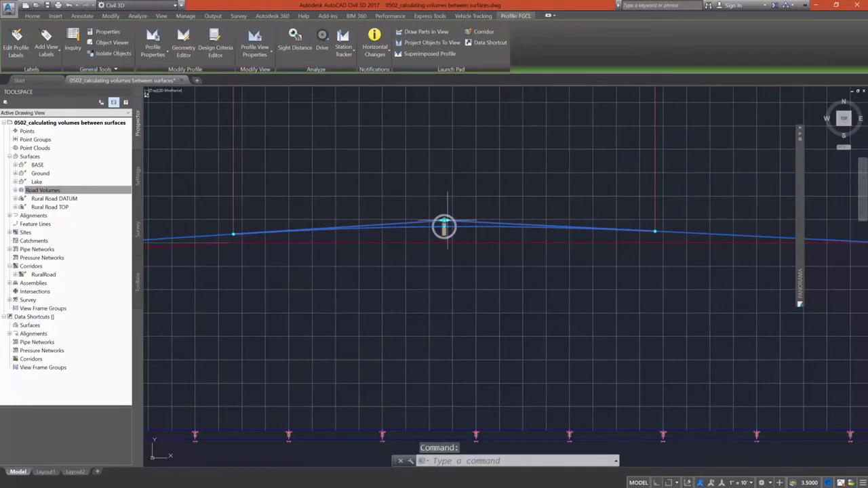
pyautogui.click(444, 221)
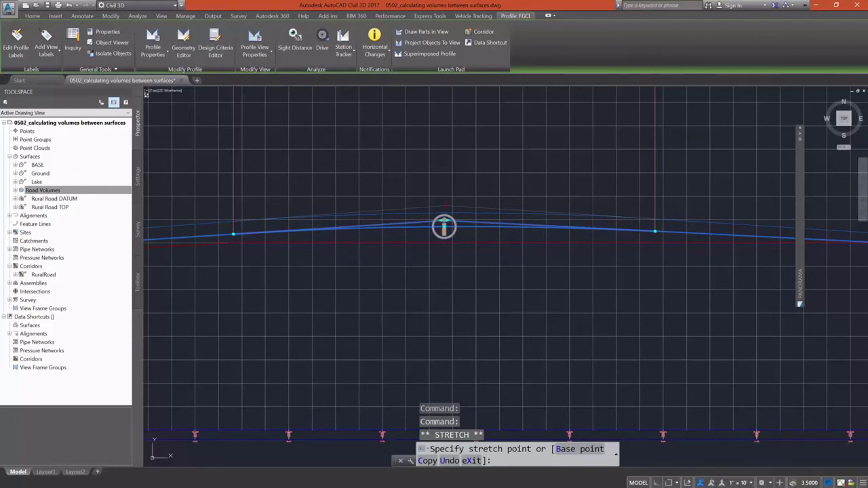
pyautogui.click(445, 207)
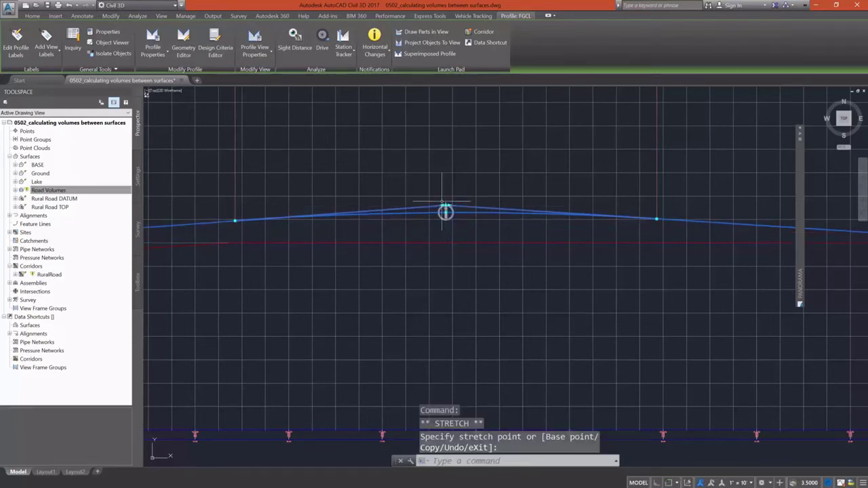
# Rebuild the RuralRoad corridor and review the updated volumes: net cut of 429.78
pyautogui.rightClick(51, 275)
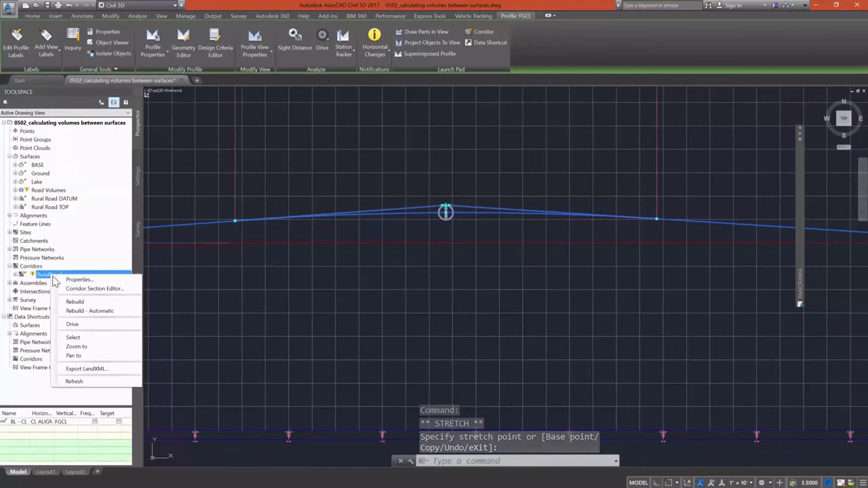
pyautogui.click(68, 302)
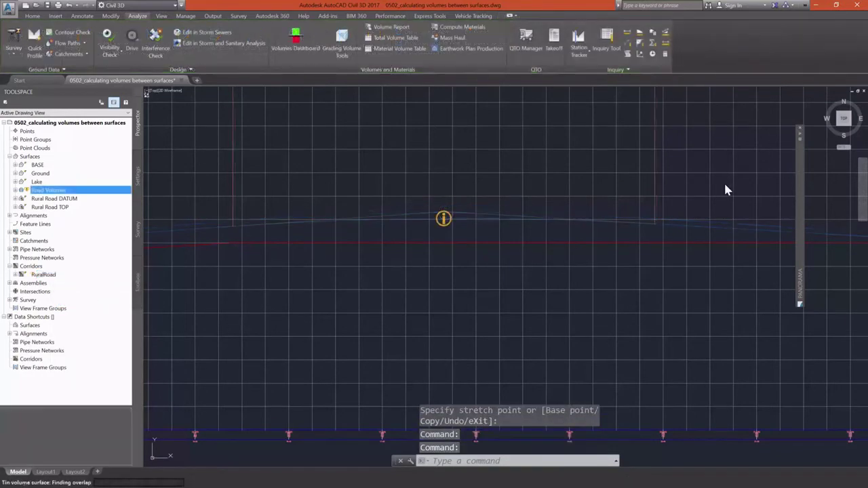
pyautogui.moveTo(800, 142)
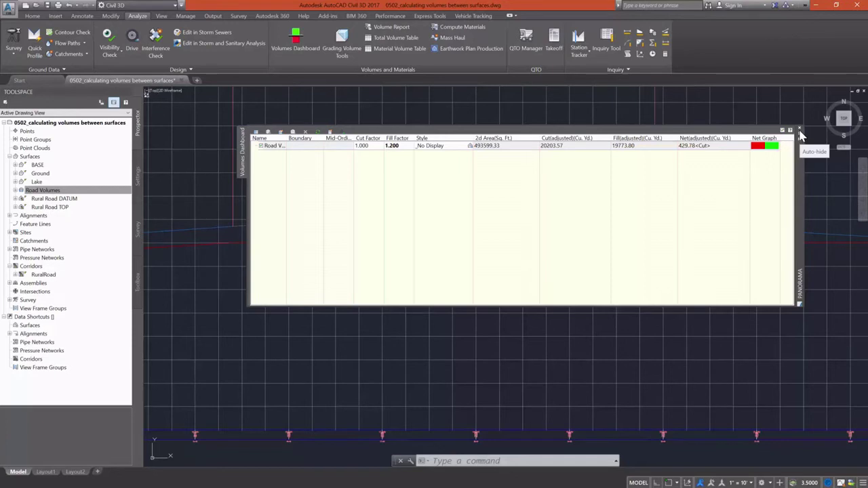
# Close the Volumes Dashboard, zoom onto the RuralRoad corridor plan, and expand Road Volumes in Prospector
pyautogui.click(799, 129)
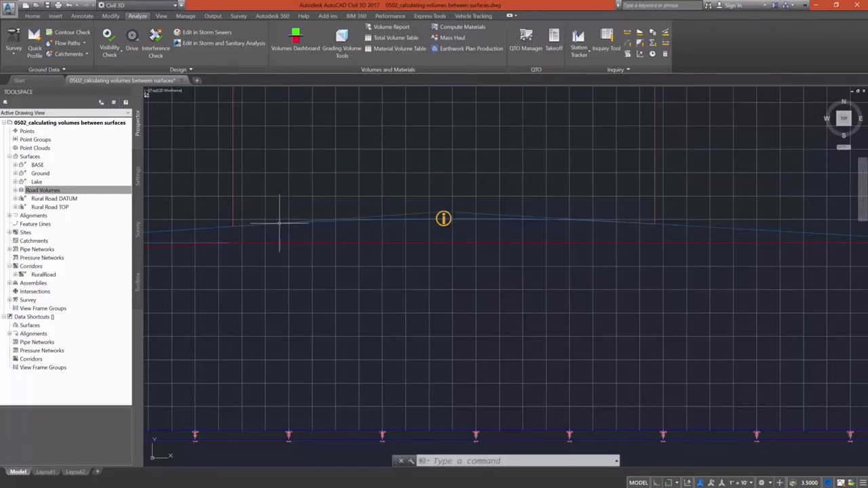
pyautogui.click(40, 191)
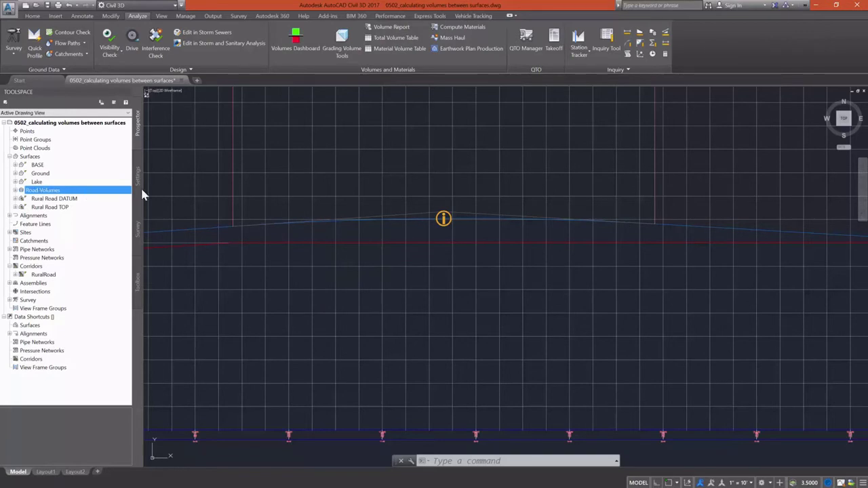
pyautogui.scroll(-5, 537, 224)
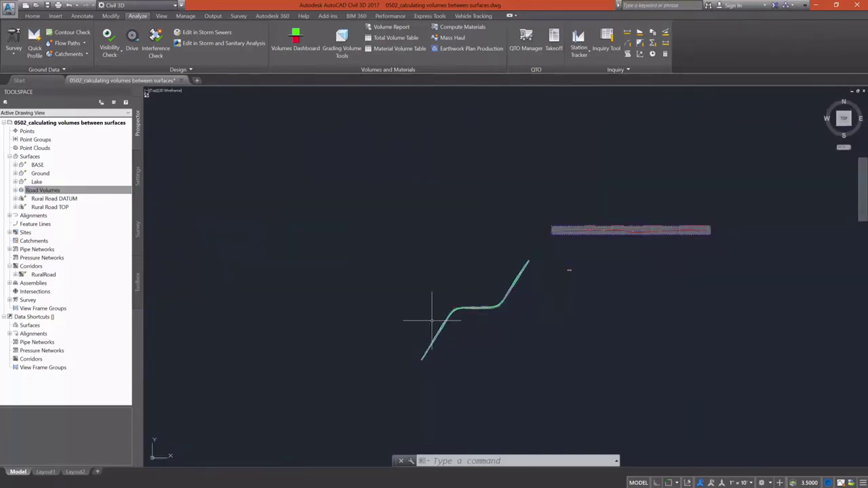
pyautogui.scroll(10, 468, 305)
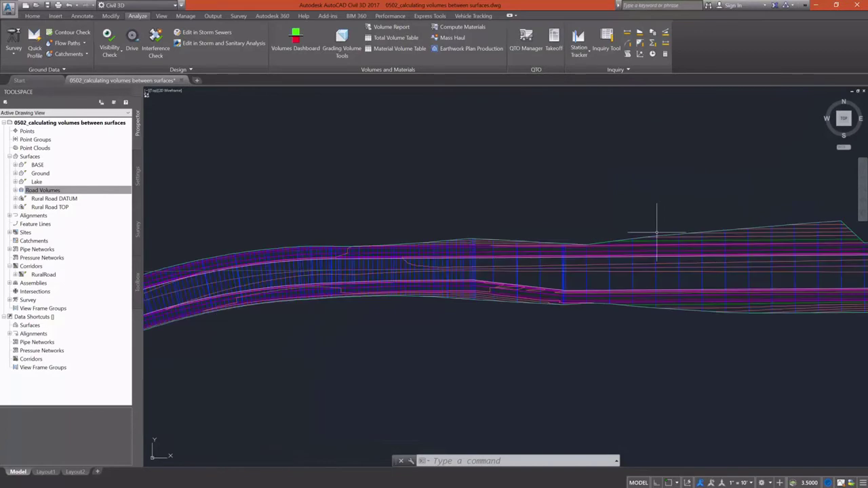
pyautogui.click(20, 192)
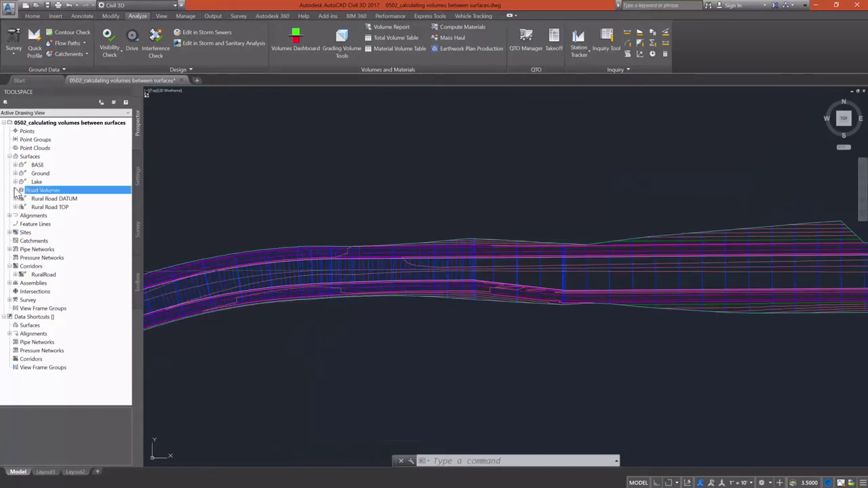
pyautogui.click(16, 192)
# Open Road Volumes surface properties and show General statistics: -7.33' to 6.42', mean -0.20'
pyautogui.rightClick(42, 195)
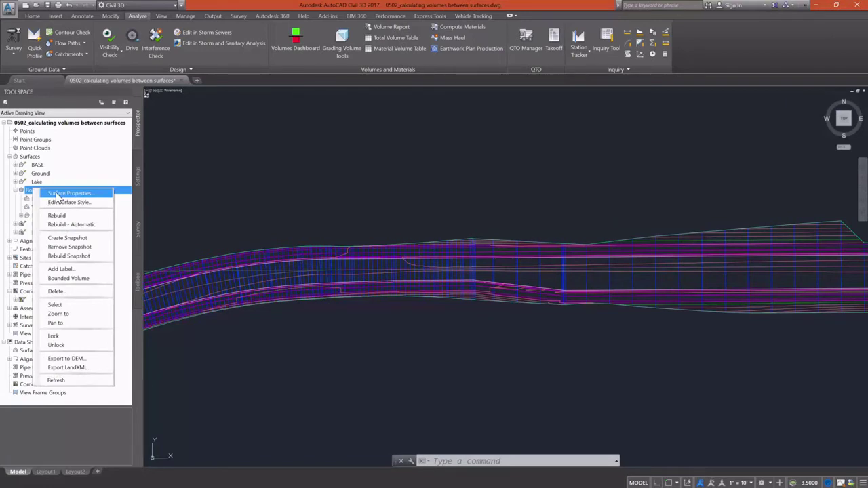
pyautogui.click(58, 195)
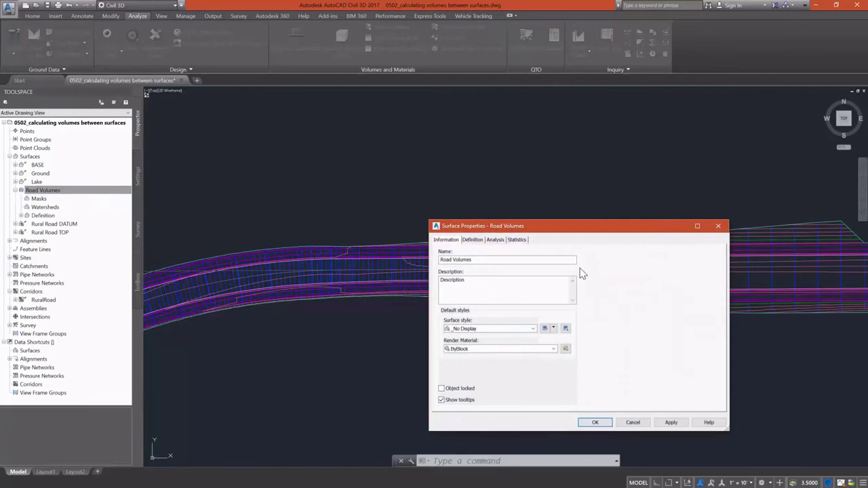
pyautogui.moveTo(536, 228); pyautogui.dragTo(417, 173)
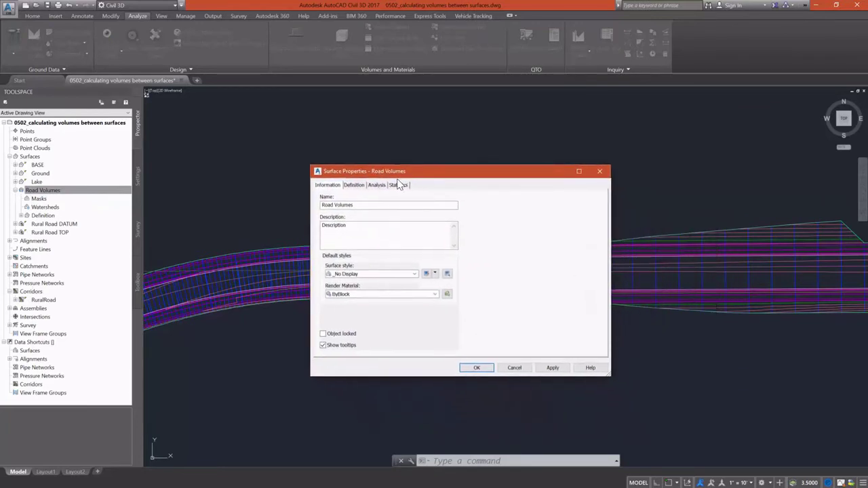
pyautogui.click(398, 185)
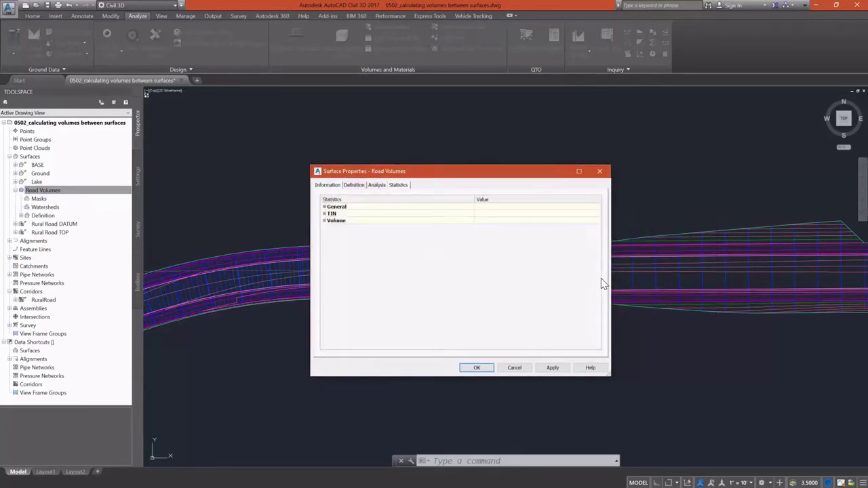
pyautogui.click(324, 207)
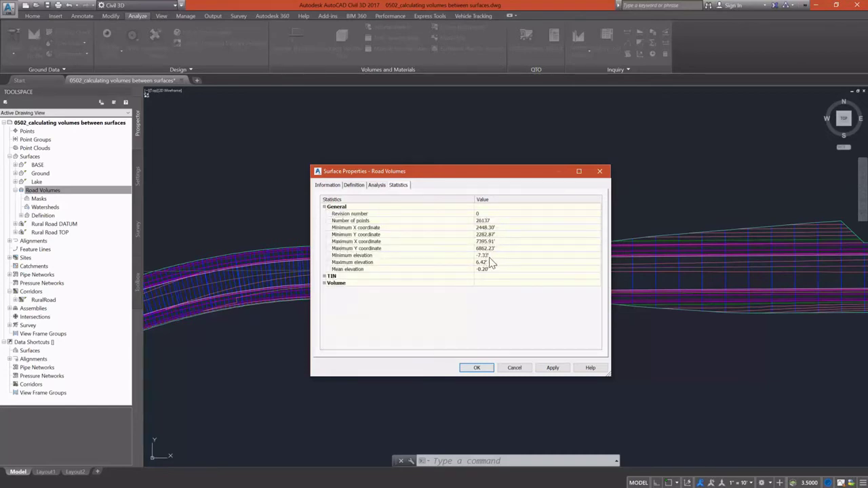
# Run a 4-range elevation analysis on Road Volumes with Scale scheme to fit turned off
pyautogui.click(377, 186)
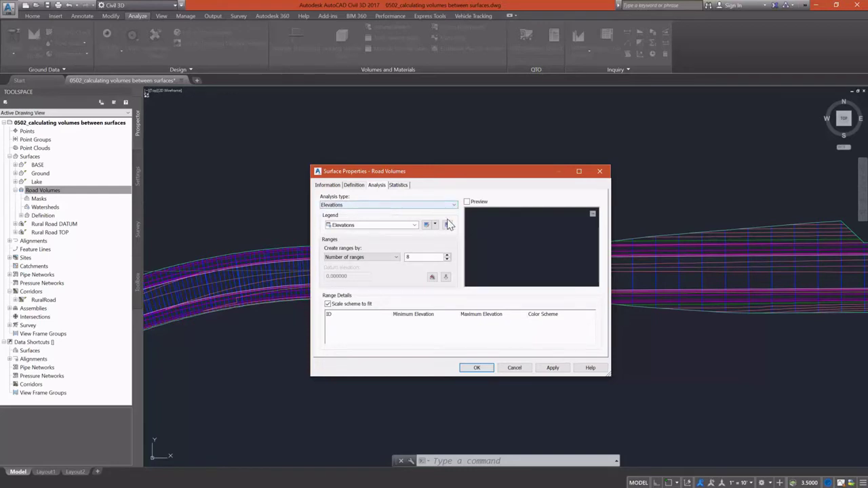
pyautogui.click(447, 261)
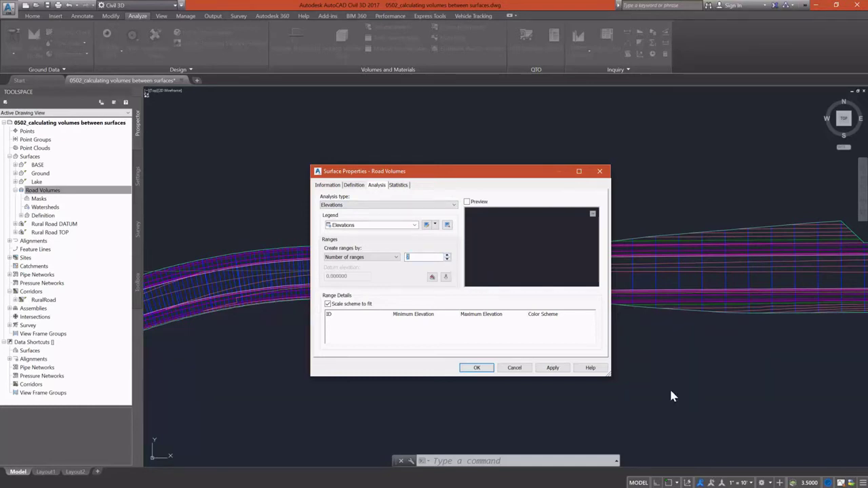
pyautogui.click(446, 277)
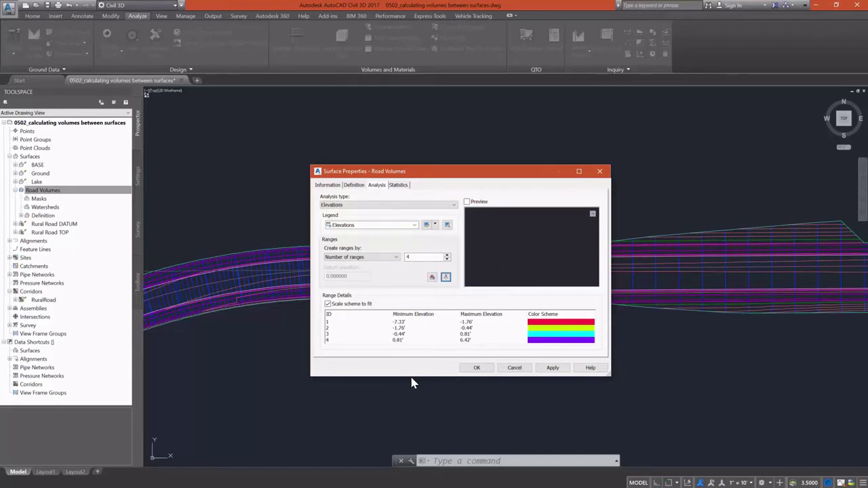
pyautogui.click(328, 303)
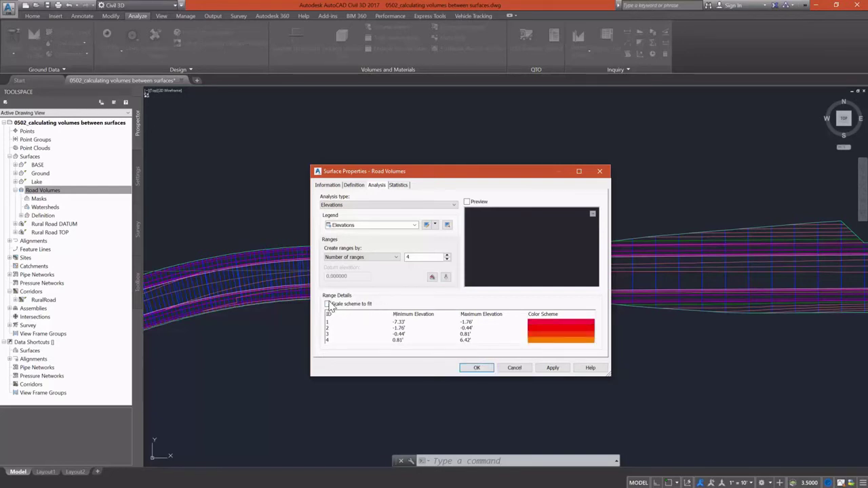
# Set range 1 maximum to -4.01 and range 2 to -4.00 through -0.05
pyautogui.click(469, 324)
pyautogui.click(478, 323)
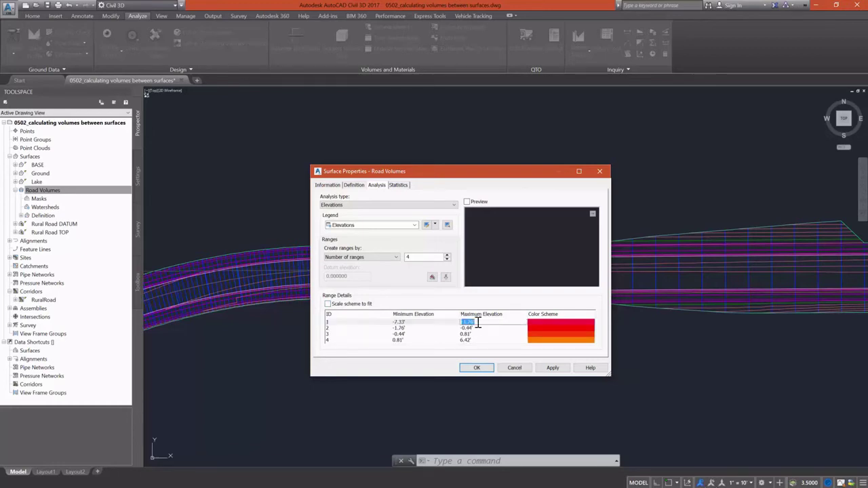
pyautogui.press('BackSpace')
pyautogui.write('-4.01')
pyautogui.click(402, 331)
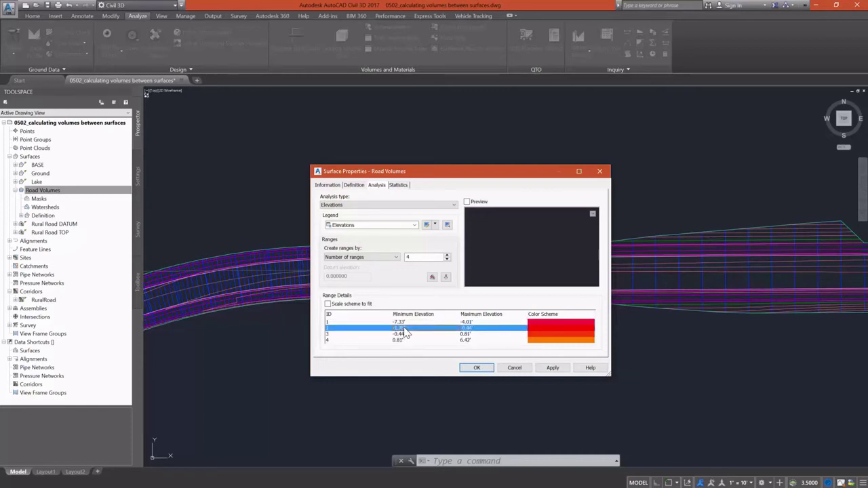
pyautogui.click(403, 328)
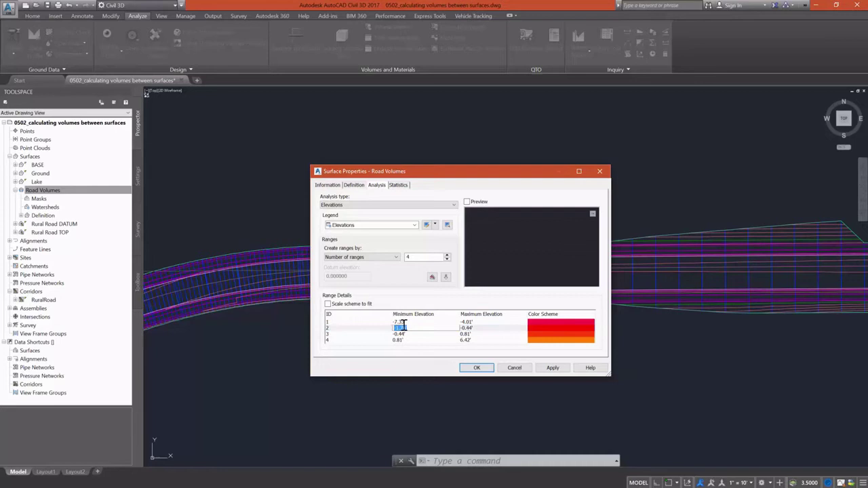
pyautogui.write('-4.0')
pyautogui.click(472, 328)
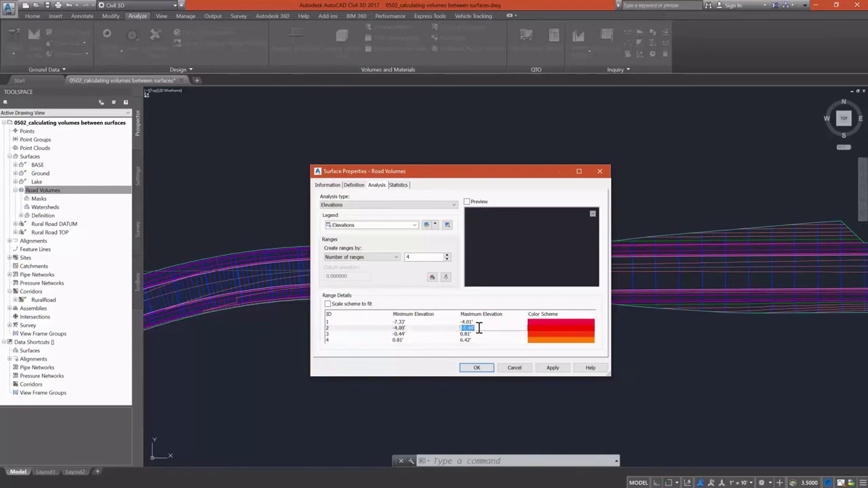
pyautogui.press('BackSpace')
pyautogui.write('-0.05')
pyautogui.click(415, 335)
# Set range 3 to 0.05 through 4.00 and range 4 minimum to 4.01
pyautogui.click(407, 334)
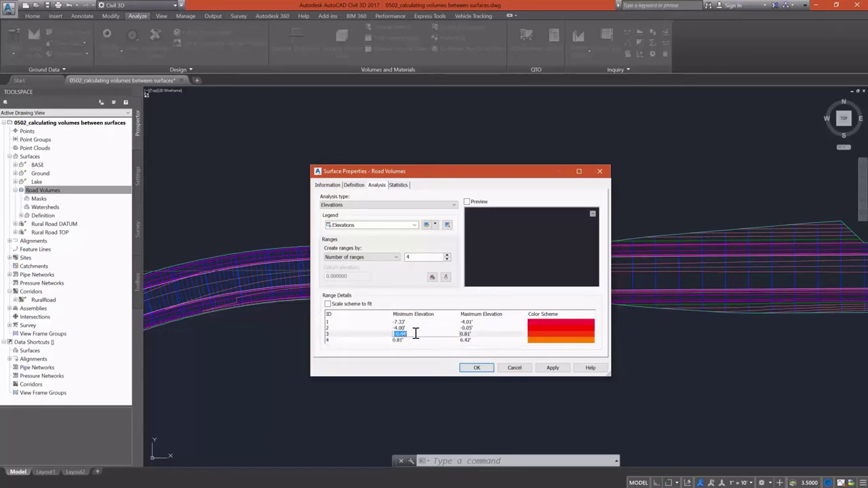
pyautogui.write('0.05')
pyautogui.click(477, 333)
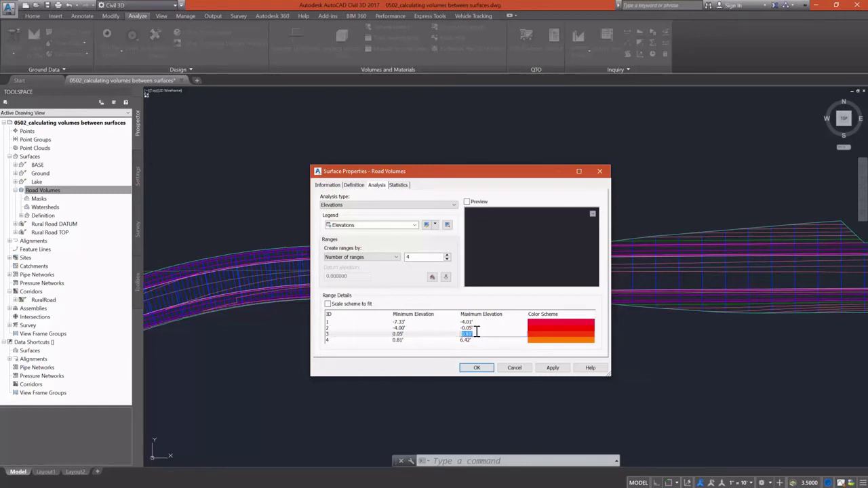
pyautogui.write('4.0')
pyautogui.press('Return')
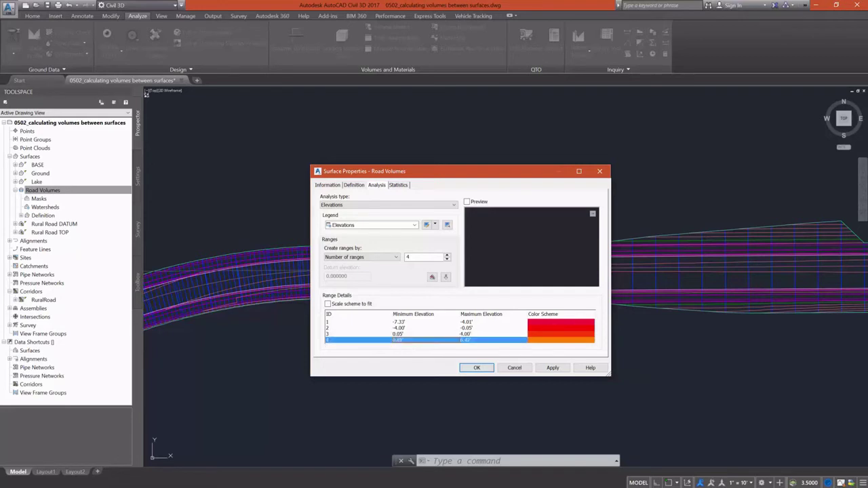
pyautogui.click(398, 340)
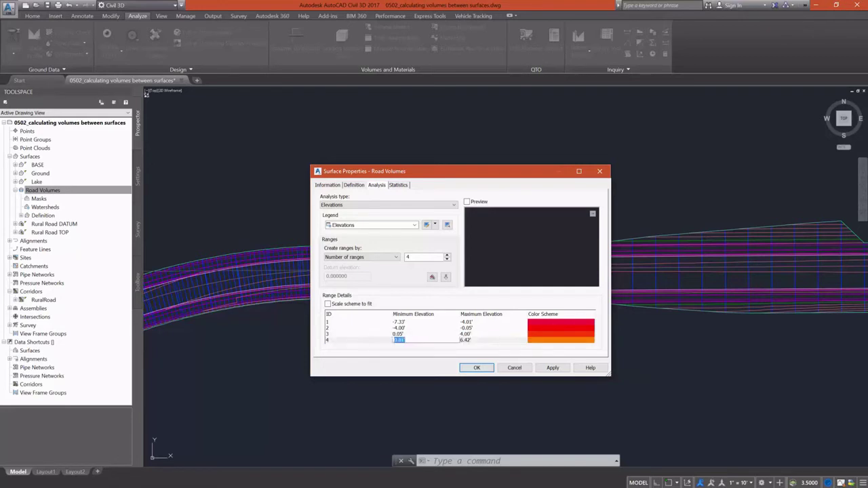
pyautogui.write('4.01')
pyautogui.press('Return')
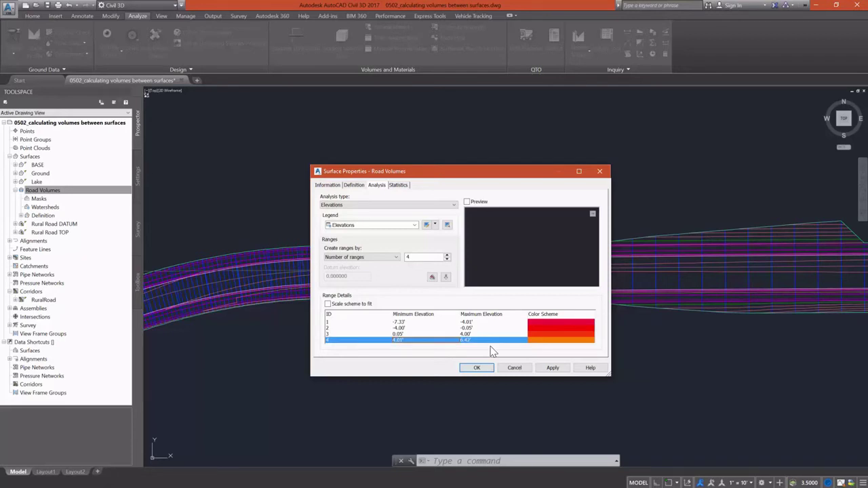
# Colour range 1 dark red, range 3 light green and range 4 bright green, then apply
pyautogui.doubleClick(546, 325)
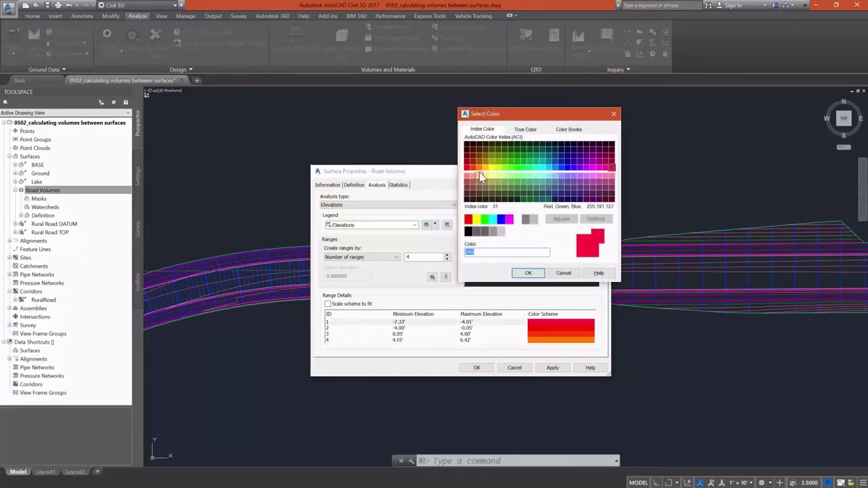
pyautogui.click(467, 155)
pyautogui.click(529, 273)
pyautogui.doubleClick(561, 333)
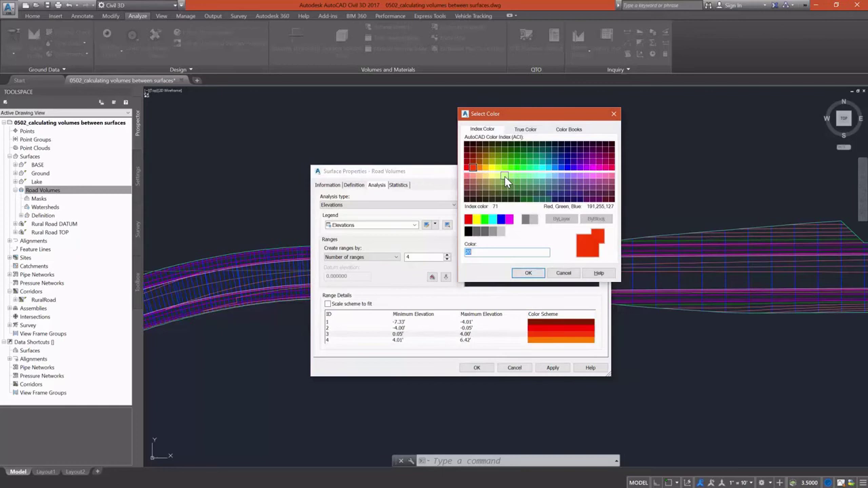
pyautogui.click(505, 176)
pyautogui.click(528, 273)
pyautogui.doubleClick(561, 340)
pyautogui.click(484, 218)
pyautogui.click(529, 273)
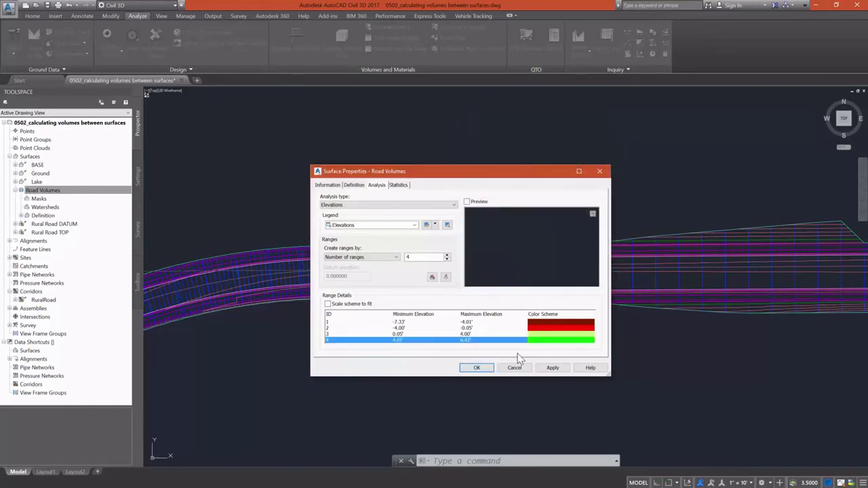
pyautogui.click(550, 368)
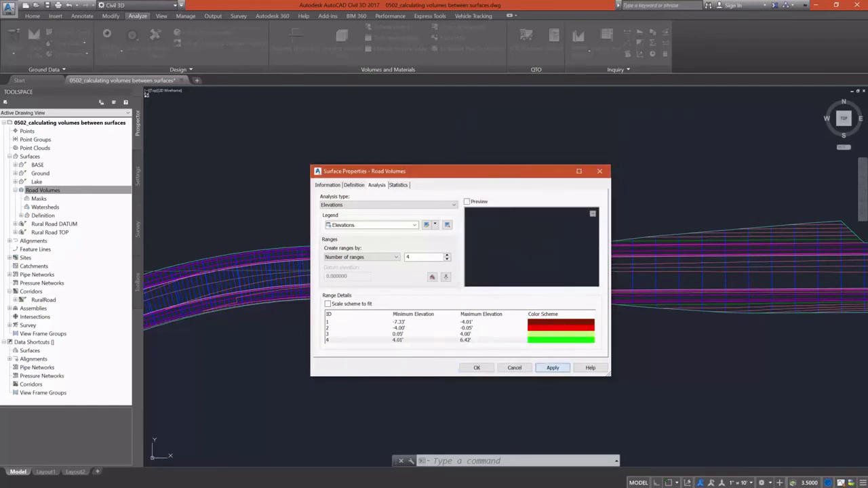
pyautogui.click(328, 185)
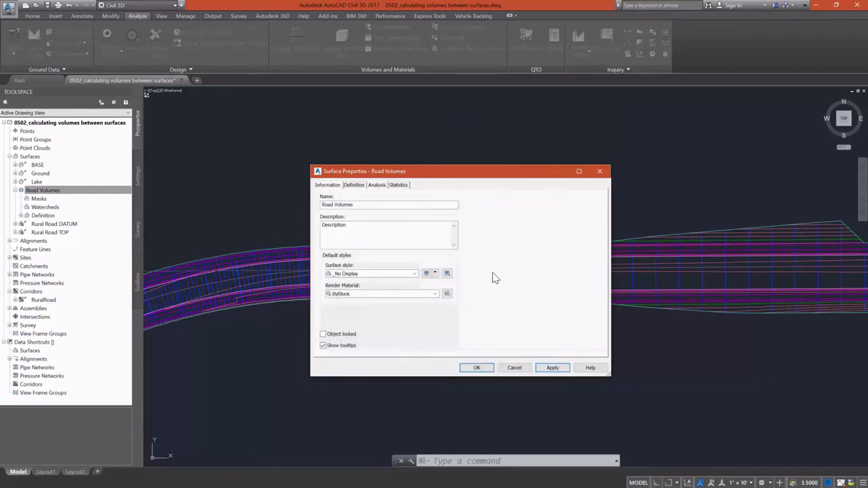
pyautogui.click(363, 274)
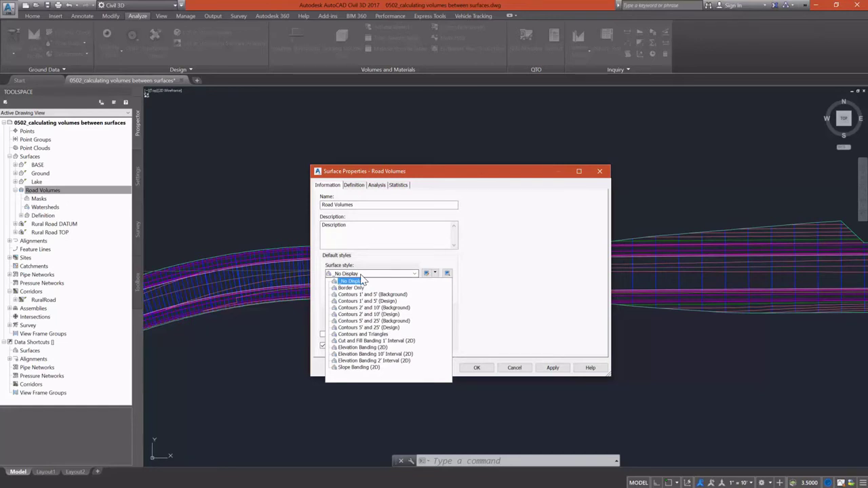
# Set Road Volumes' surface style to Elevation Banding (2D), review the style, and apply it
pyautogui.click(377, 348)
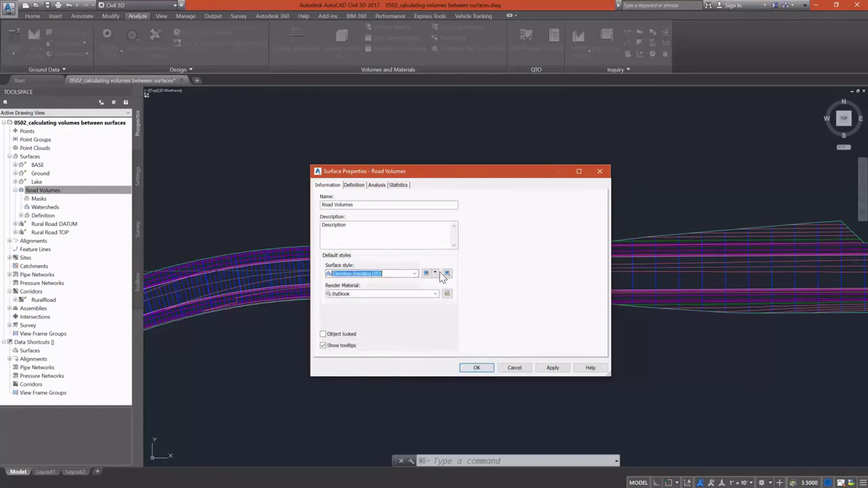
pyautogui.press('Down')
pyautogui.press('Down')
pyautogui.press('Return')
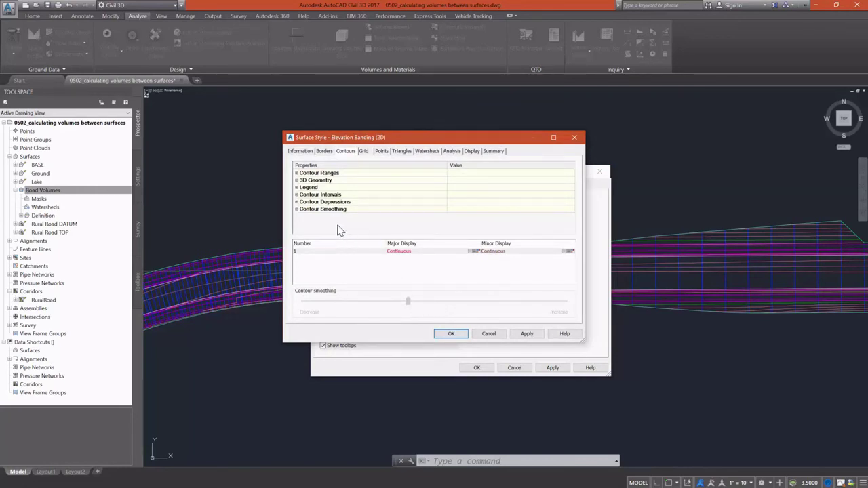
pyautogui.click(452, 152)
pyautogui.click(473, 152)
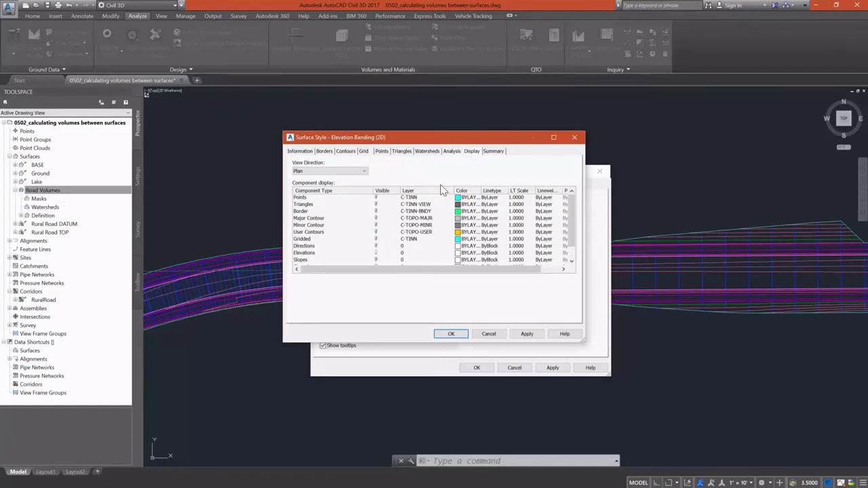
pyautogui.scroll(-1, 393, 246)
pyautogui.scroll(2, 365, 237)
pyautogui.click(451, 334)
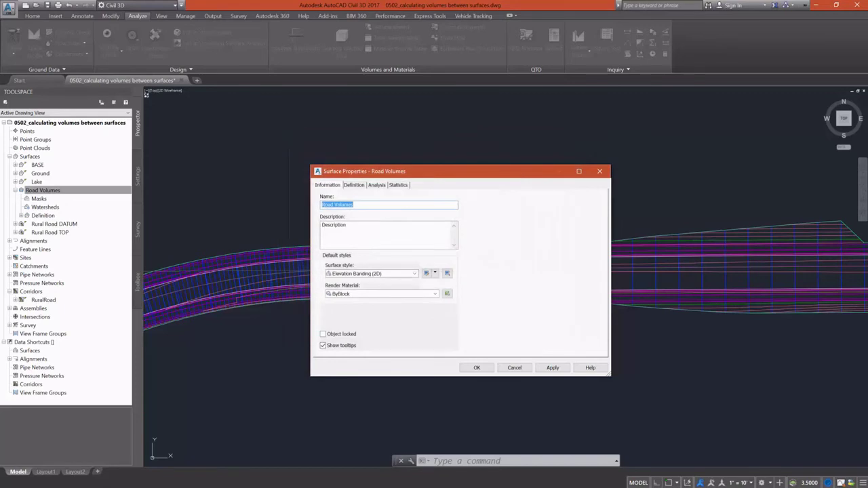
pyautogui.click(477, 368)
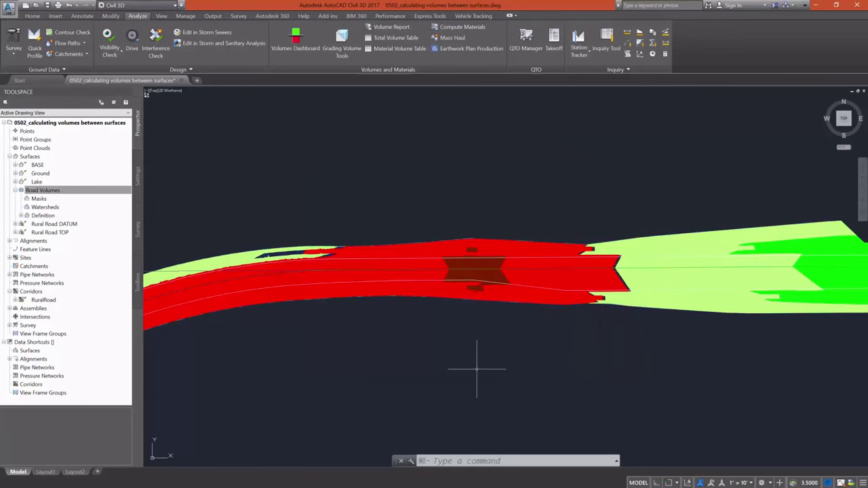
# Zoom to inspect the banded road surface, then collapse the Road Volumes node in Prospector
pyautogui.scroll(-1, 396, 317)
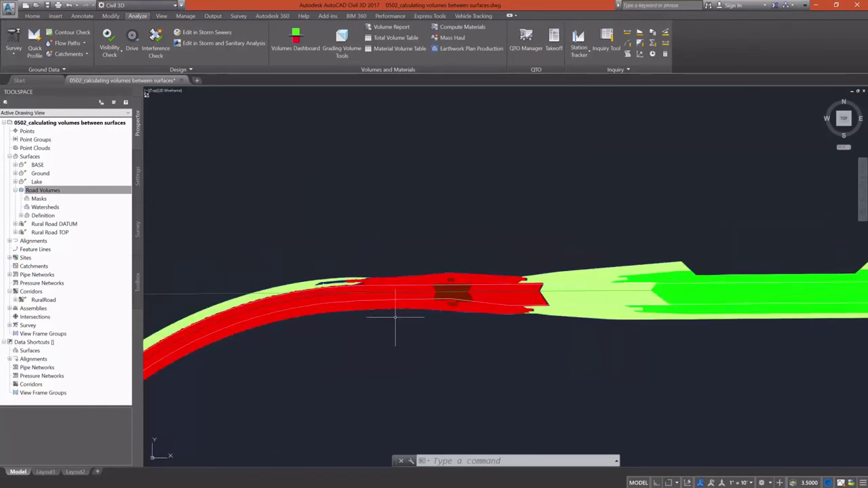
pyautogui.scroll(-1, 395, 317)
pyautogui.scroll(-1, 398, 305)
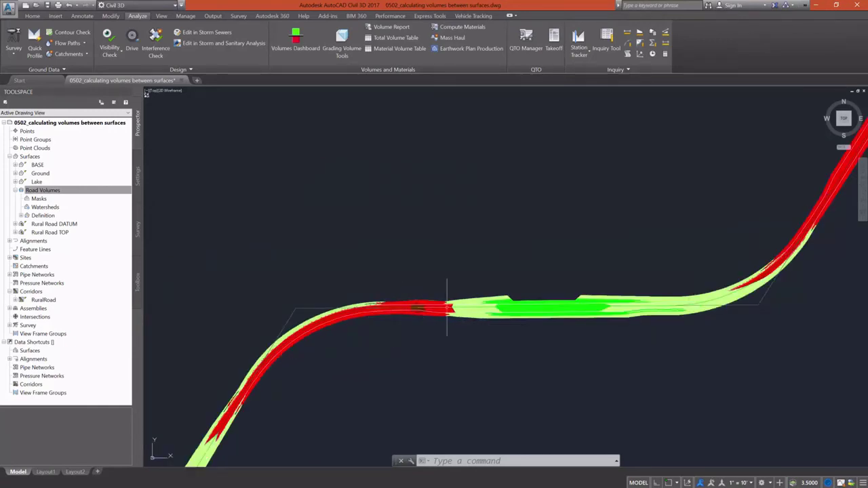
pyautogui.scroll(-1, 501, 320)
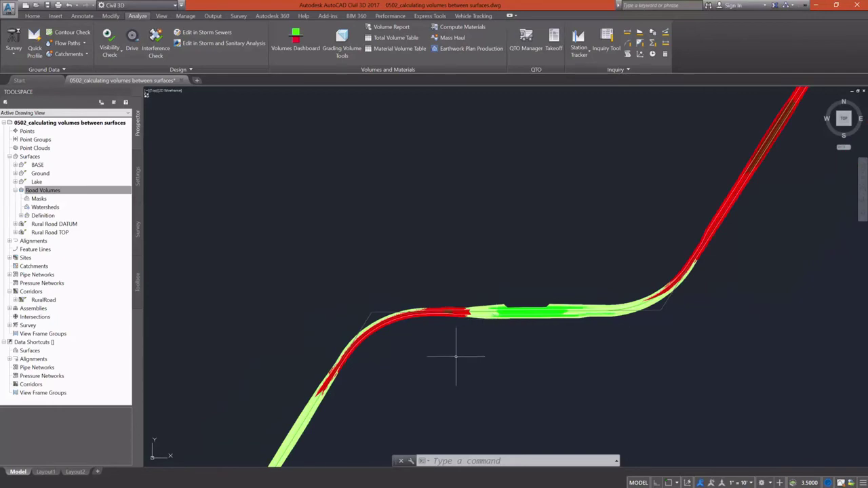
pyautogui.scroll(-1, 453, 351)
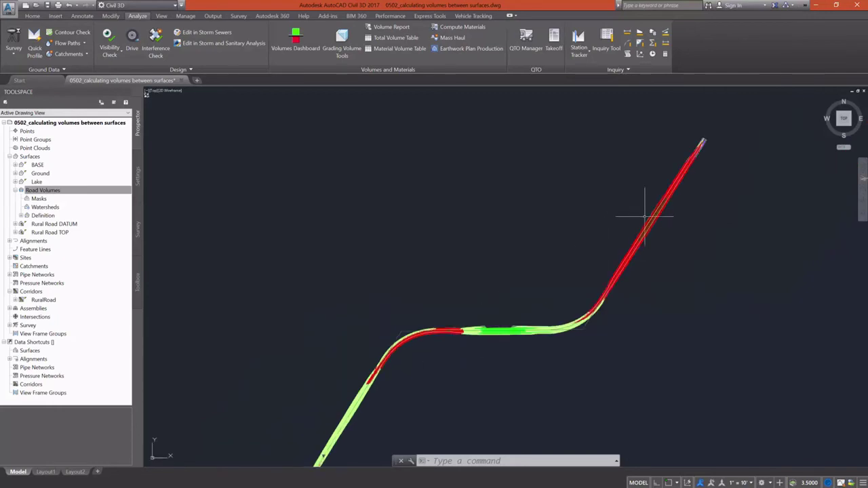
pyautogui.scroll(3, 646, 217)
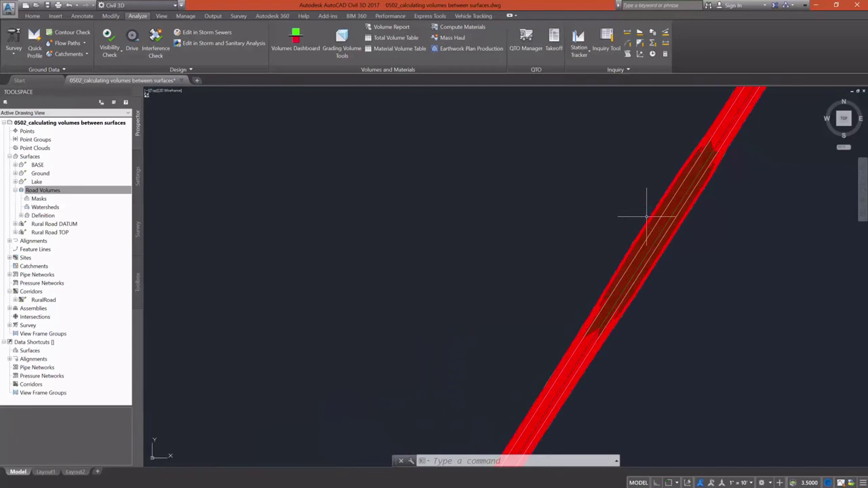
pyautogui.moveTo(267, 278)
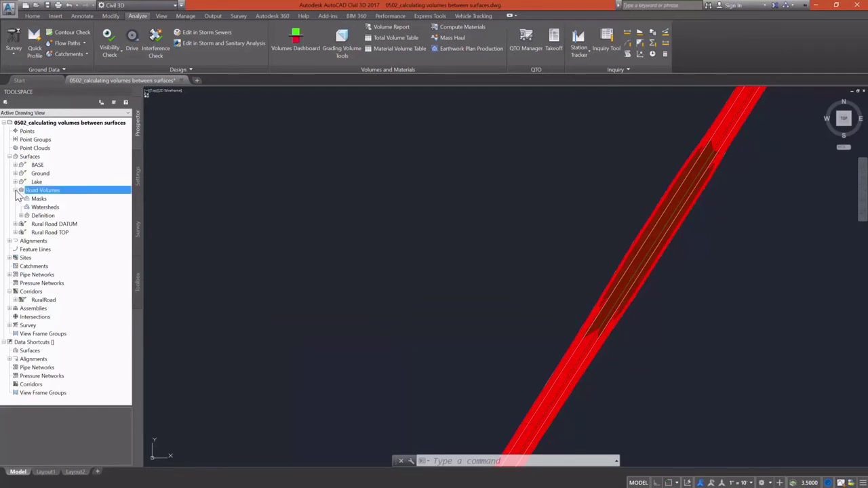
pyautogui.press('Left')
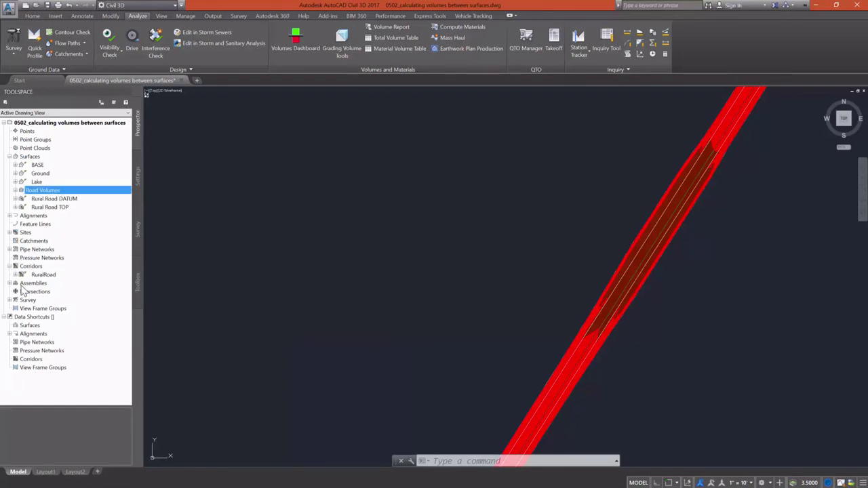
# From the Volumes Dashboard, start a Grid volume surface named 'Road Volumes GRID'
pyautogui.click(295, 41)
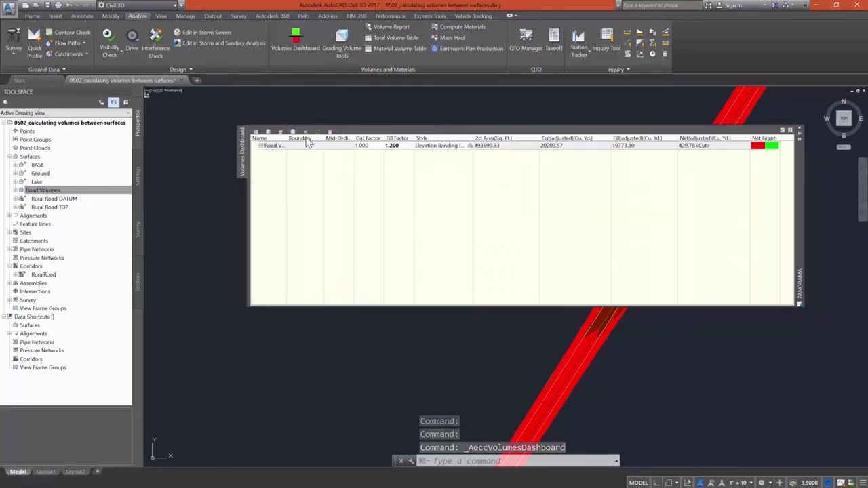
pyautogui.click(279, 132)
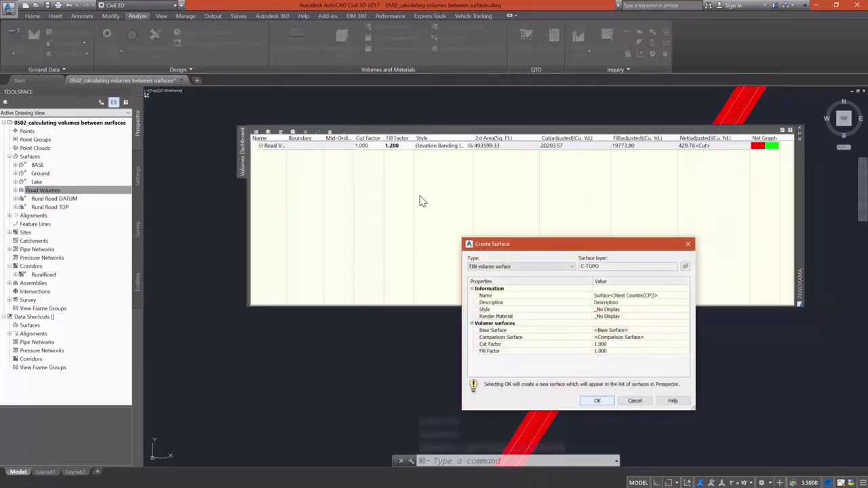
pyautogui.click(634, 297)
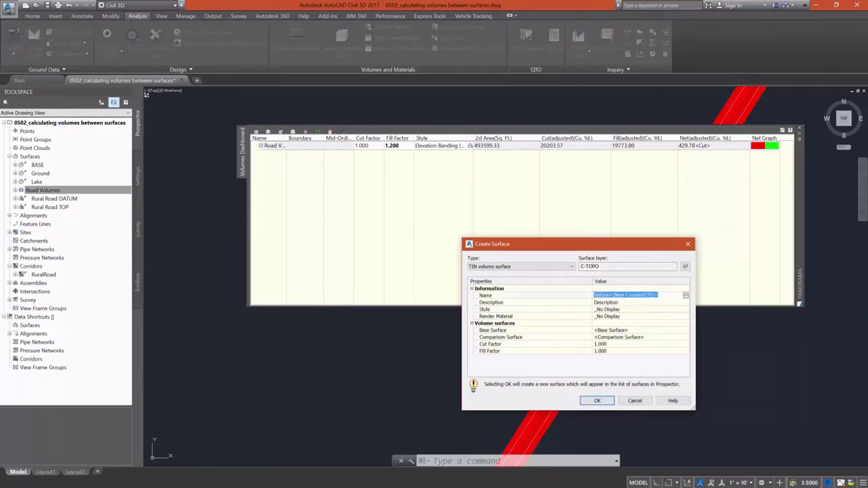
pyautogui.write('Road')
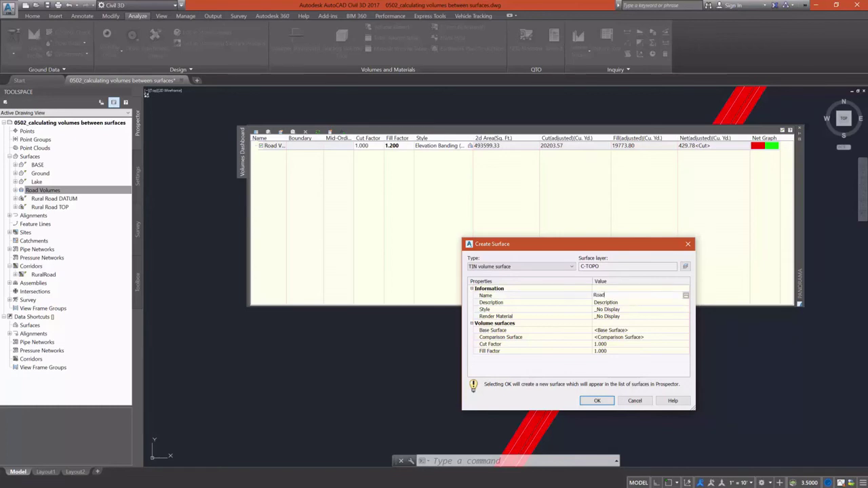
pyautogui.write(' Volumes GRID')
pyautogui.click(520, 267)
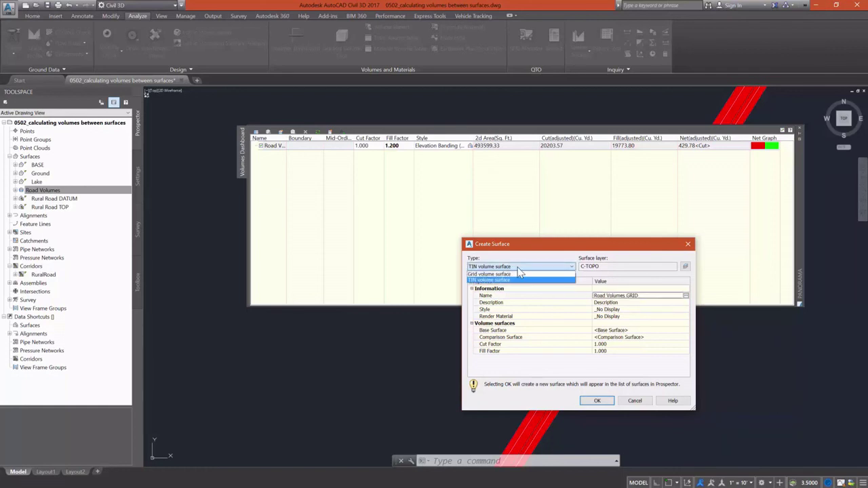
pyautogui.click(519, 274)
pyautogui.press('Down')
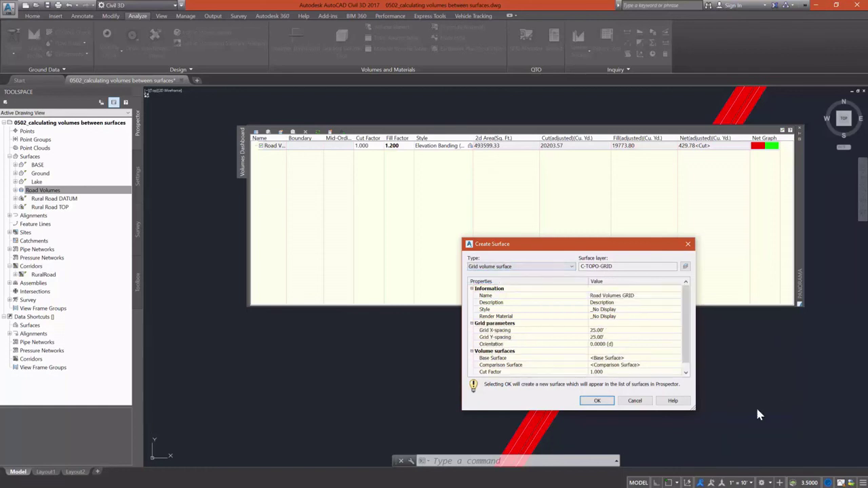
# Set the base surface to Ground and the comparison surface to Rural Road DATUM
pyautogui.click(615, 357)
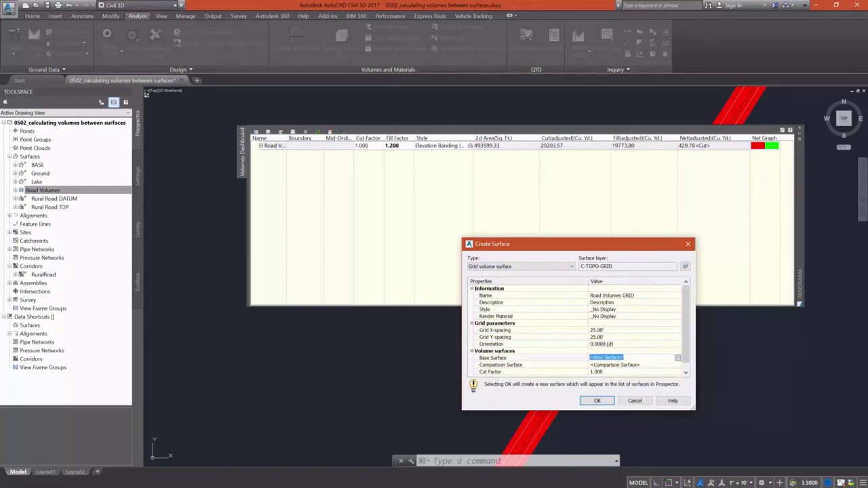
pyautogui.click(677, 357)
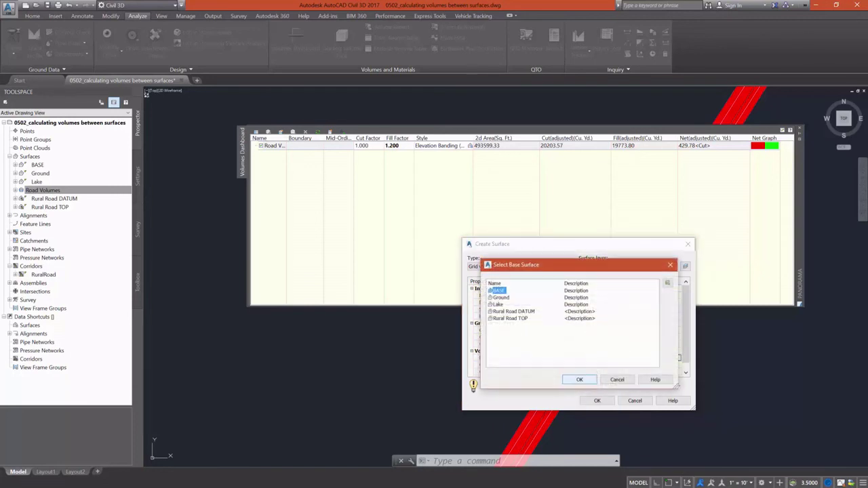
pyautogui.click(500, 298)
pyautogui.click(580, 379)
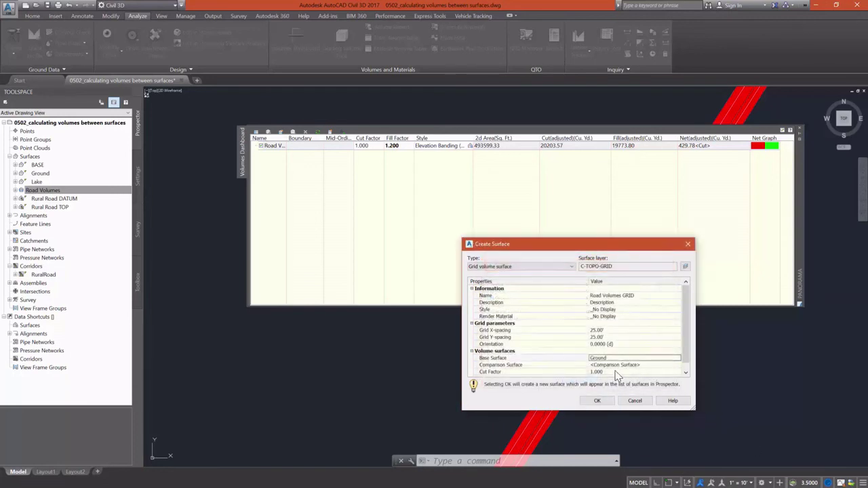
pyautogui.click(631, 365)
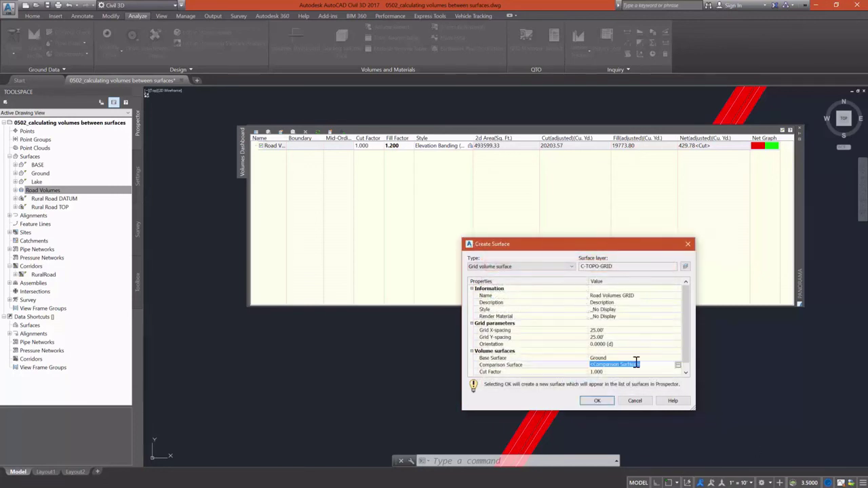
pyautogui.click(677, 366)
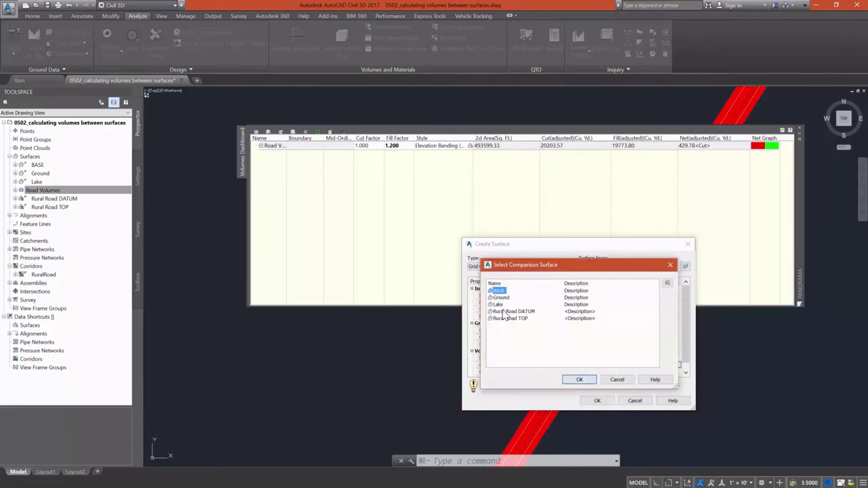
pyautogui.press('Down')
pyautogui.press('Down')
pyautogui.press('Down')
pyautogui.click(580, 380)
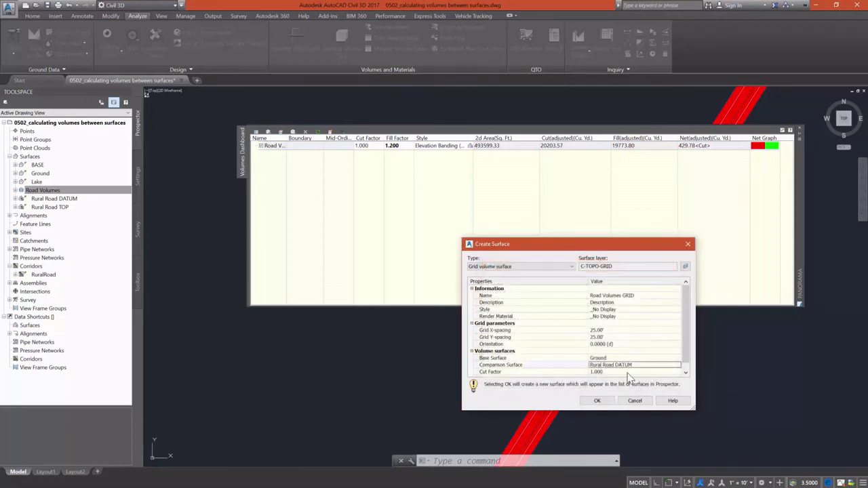
# Enter a fill factor of 1.2 for the grid volume surface
pyautogui.scroll(-1, 684, 343)
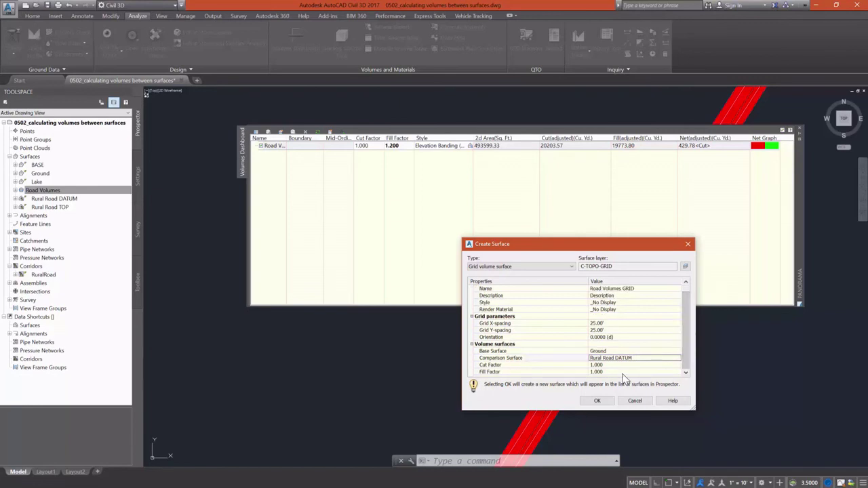
pyautogui.click(598, 365)
pyautogui.click(597, 372)
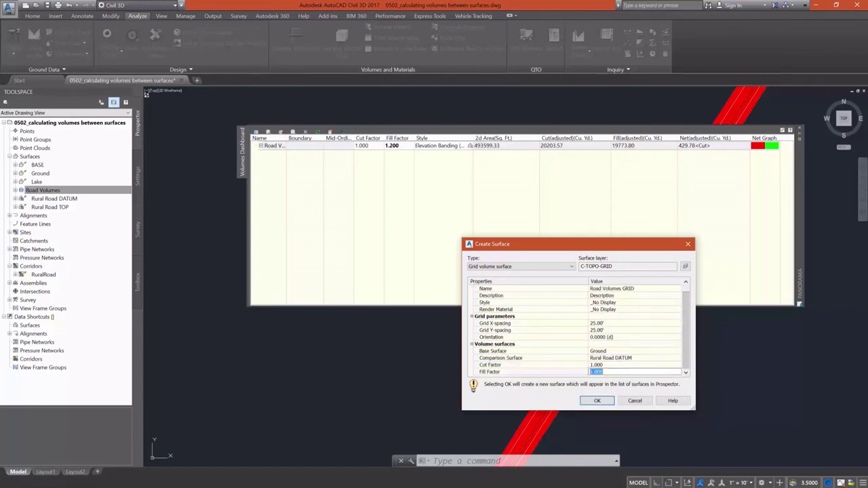
pyautogui.write('1.2')
# Create Road Volumes GRID with cut factor 1.000 and fill factor 1.200
pyautogui.click(597, 401)
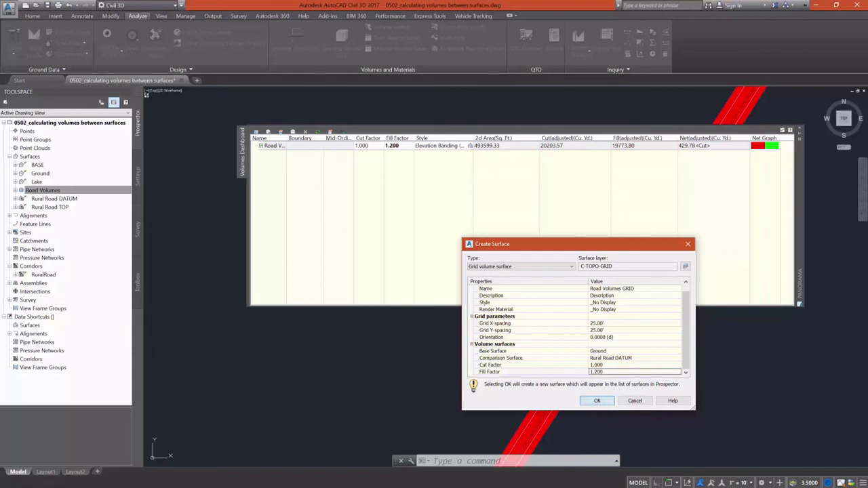